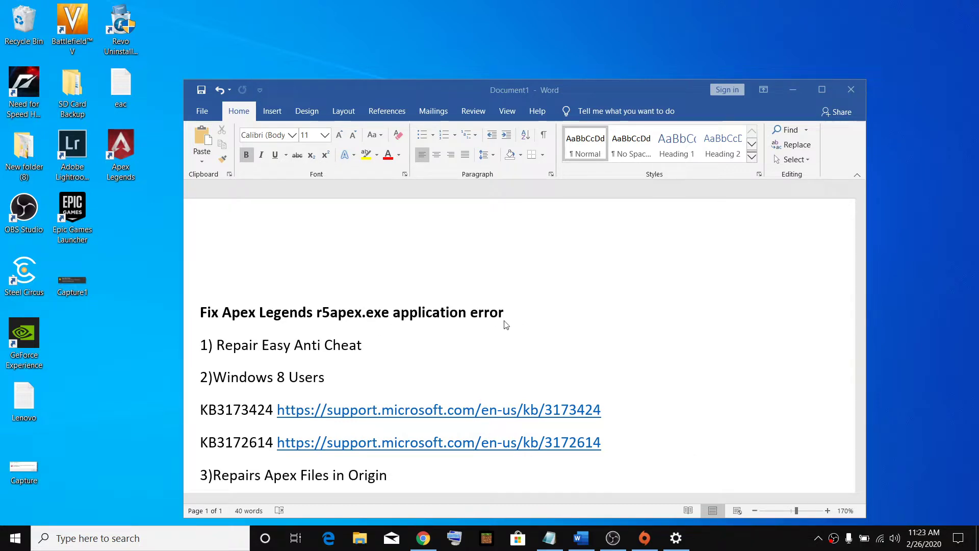
Highlight the first fix, Repair Easy Anti Cheat, in the Word checklist, then launch File Explorer
{"action": "left_click", "coordinate": [414, 346]}
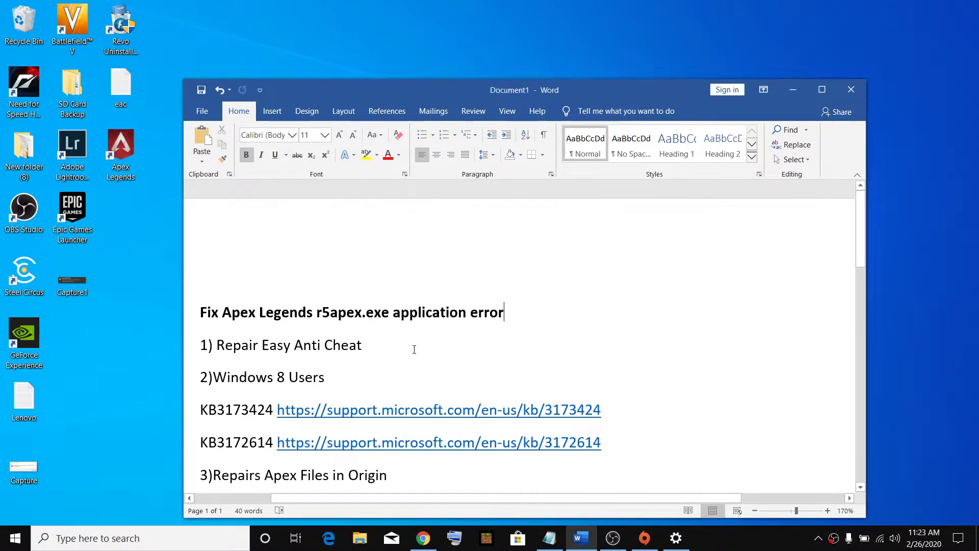
{"action": "left_click", "coordinate": [372, 344]}
{"action": "left_click_drag", "start_coordinate": [383, 347], "coordinate": [220, 347]}
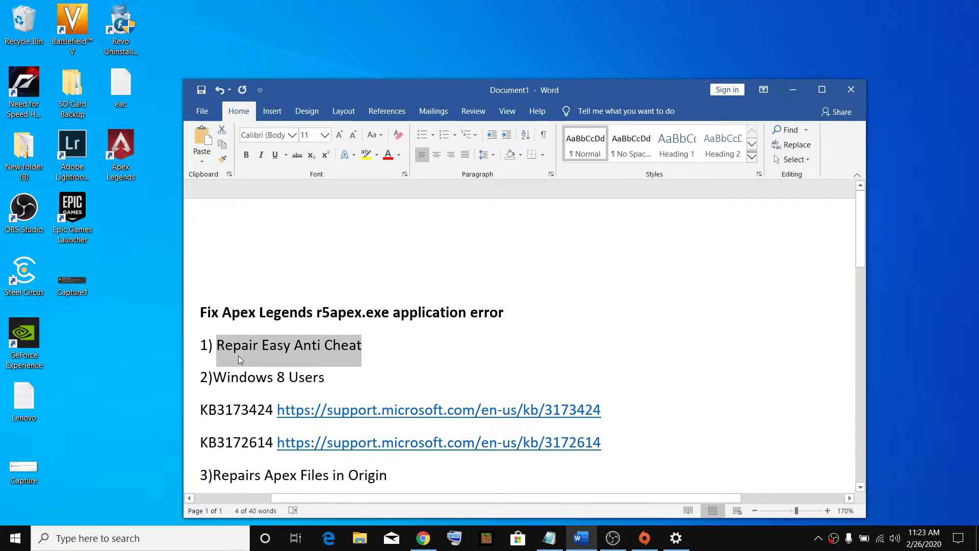
{"action": "left_click", "coordinate": [238, 356]}
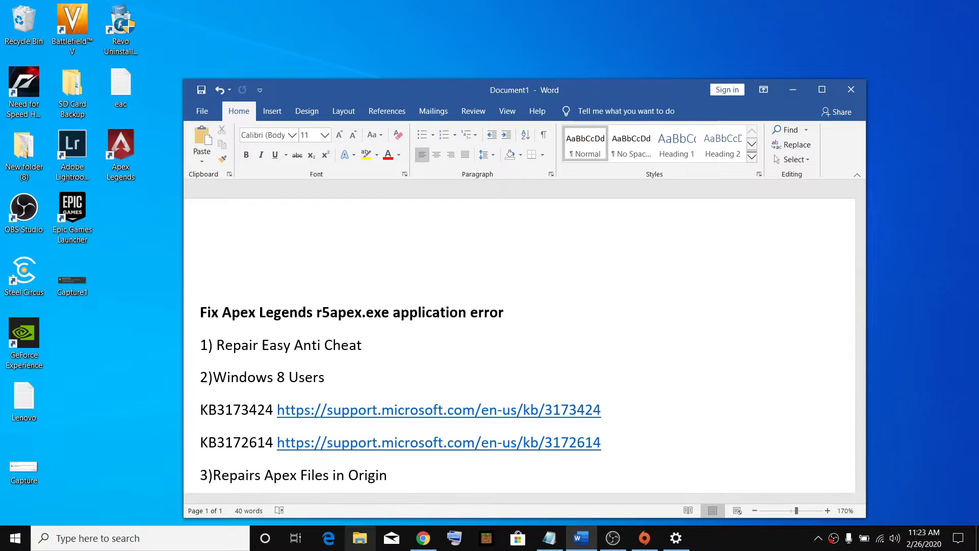
{"action": "left_click", "coordinate": [360, 538]}
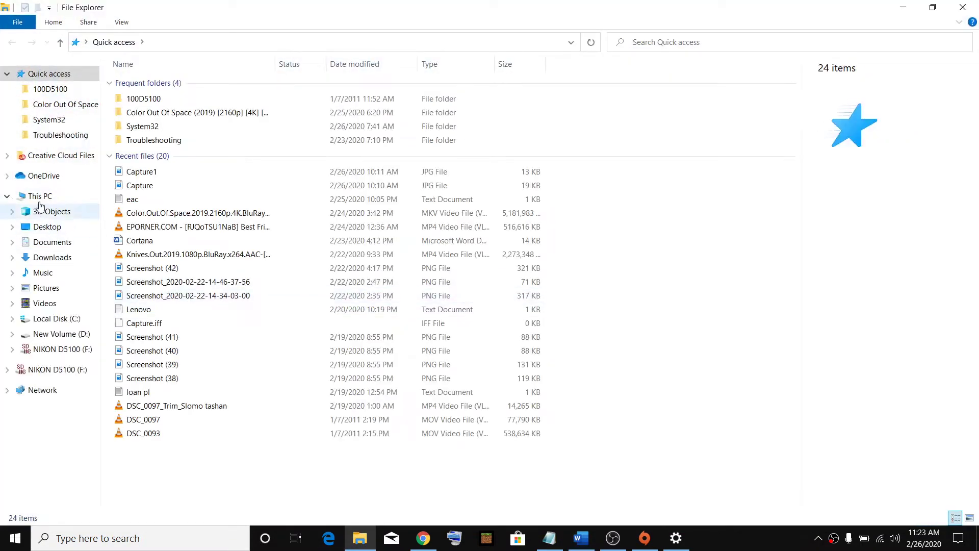
Browse from C:\Program Files (x86)\Origin Games over to D:\Games\Apex\EasyAntiCheat
{"action": "left_click", "coordinate": [94, 197]}
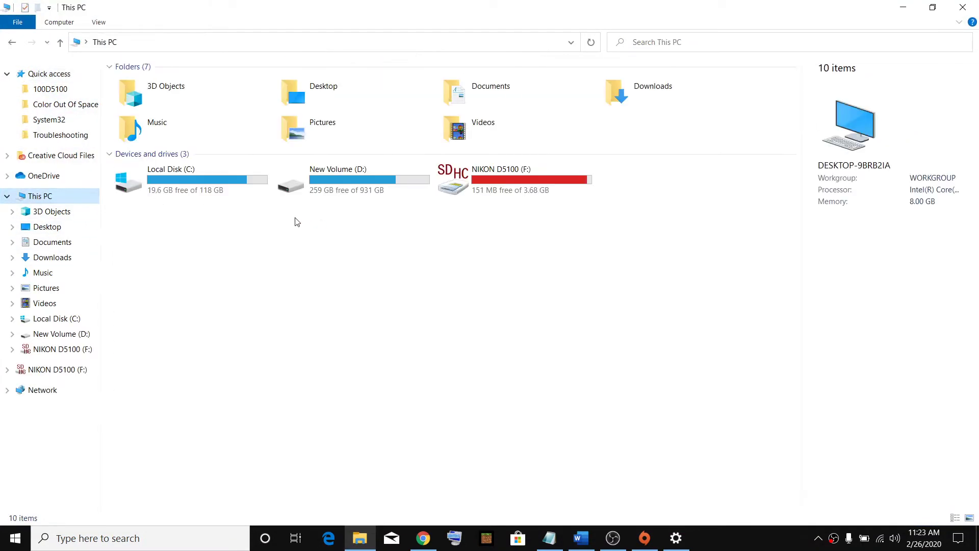
{"action": "double_click", "coordinate": [191, 182]}
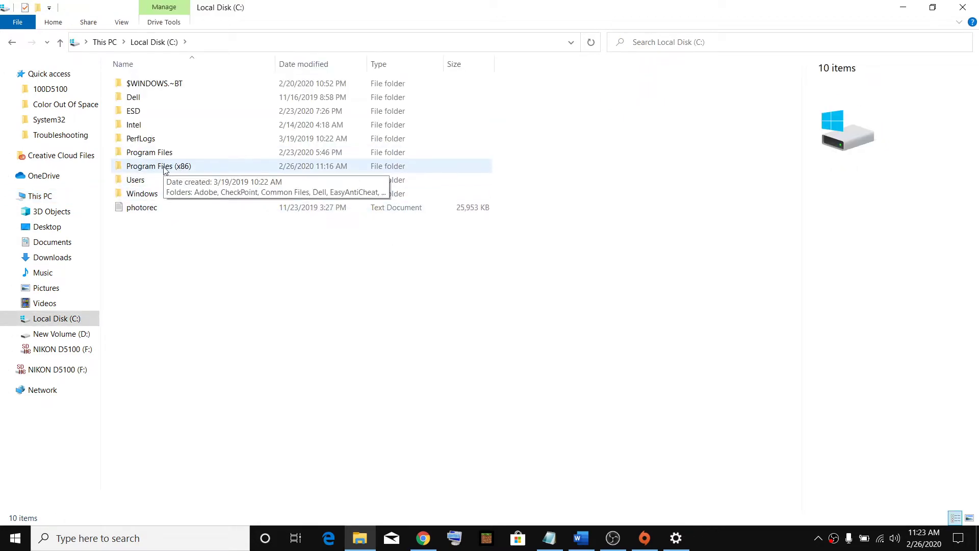
{"action": "double_click", "coordinate": [155, 170]}
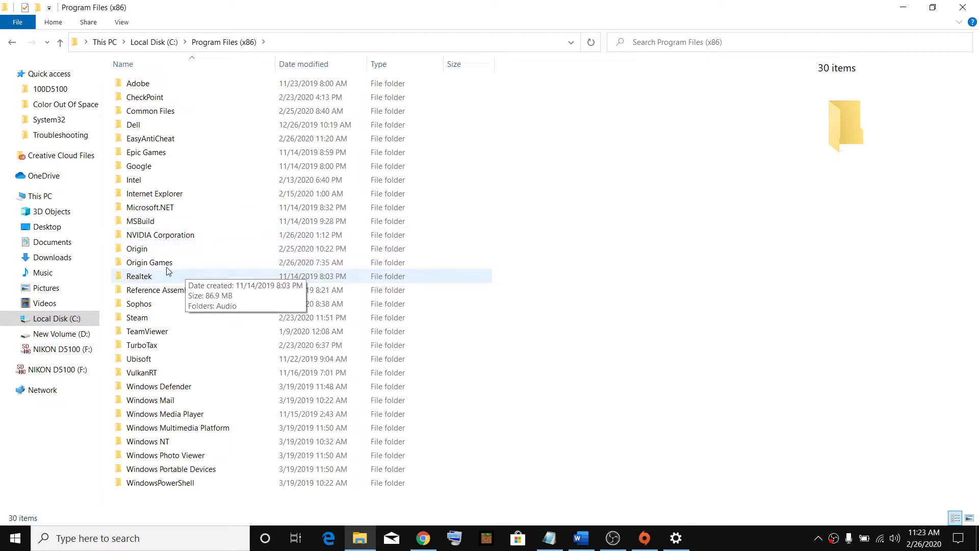
{"action": "double_click", "coordinate": [150, 263]}
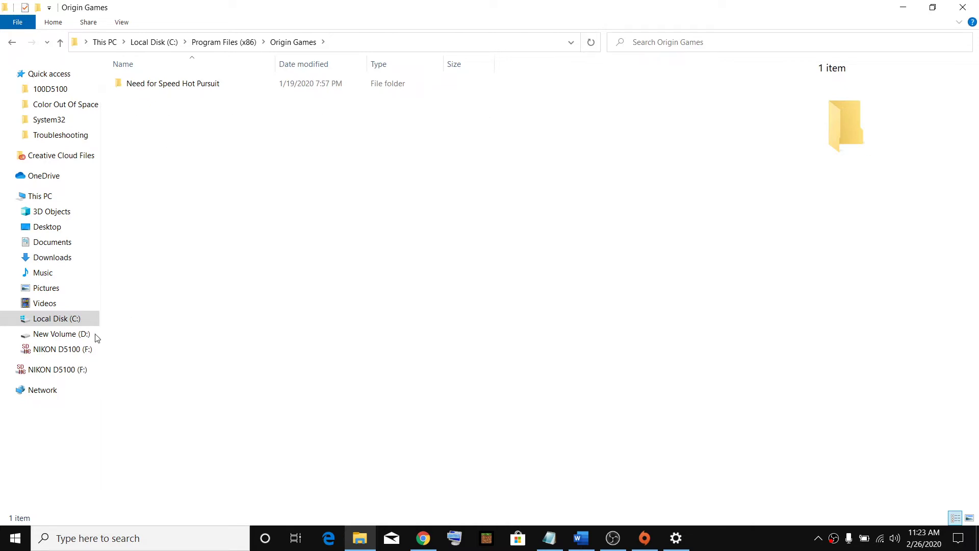
{"action": "left_click", "coordinate": [61, 336]}
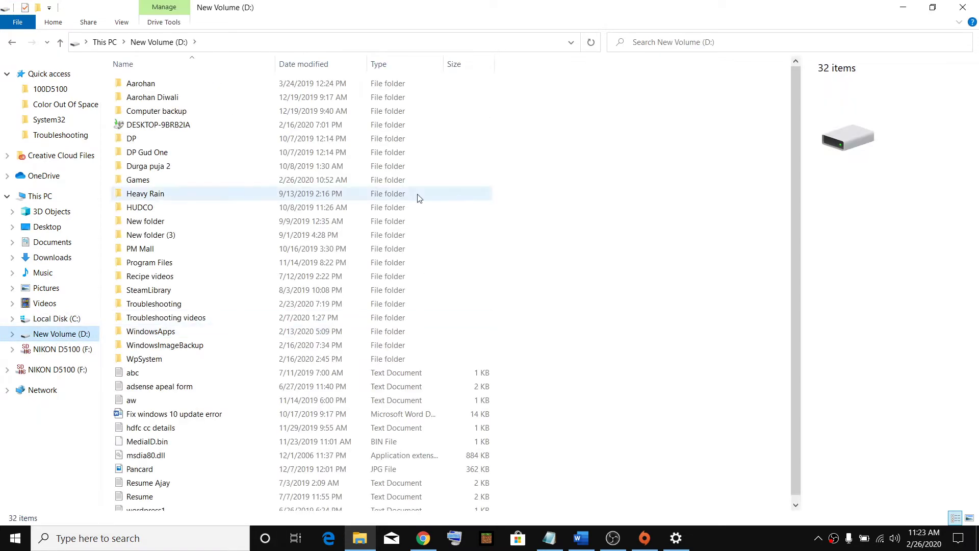
{"action": "double_click", "coordinate": [145, 183]}
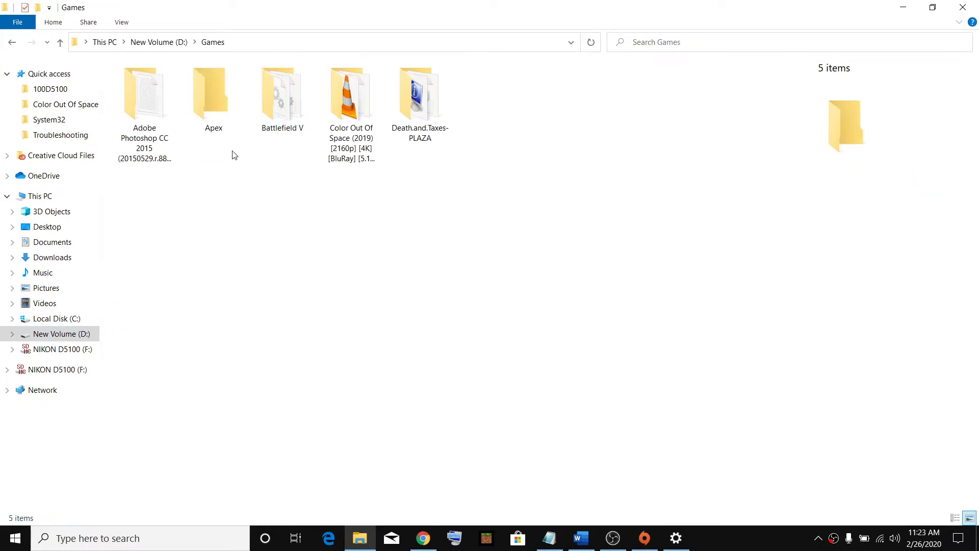
{"action": "double_click", "coordinate": [213, 106]}
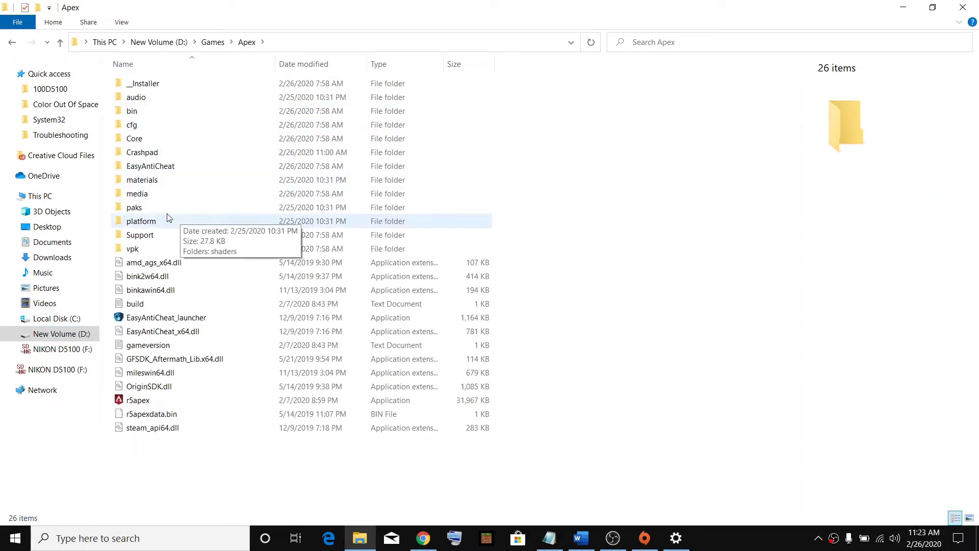
{"action": "double_click", "coordinate": [151, 167]}
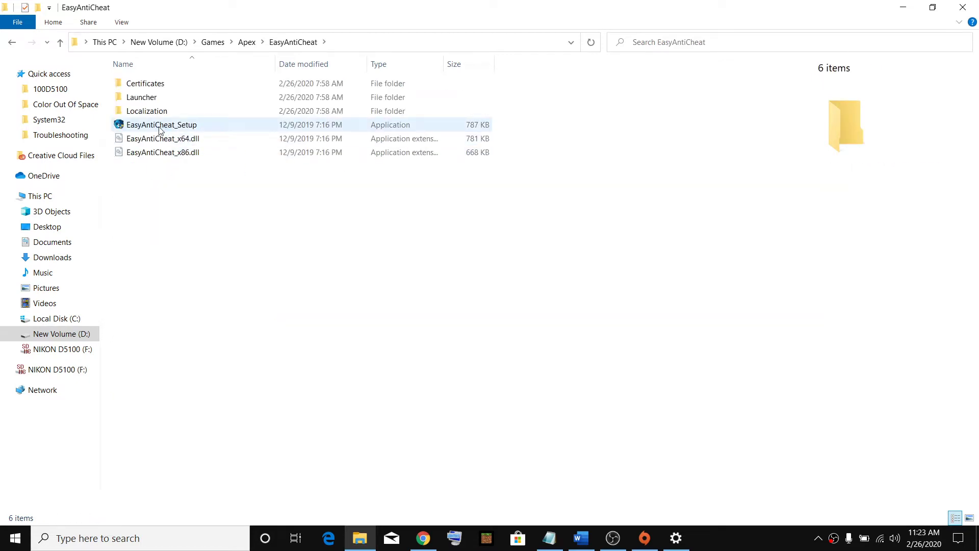
Run EasyAntiCheat_Setup as administrator to repair the service and finish once it succeeds
{"action": "left_click", "coordinate": [160, 129]}
{"action": "right_click", "coordinate": [158, 127]}
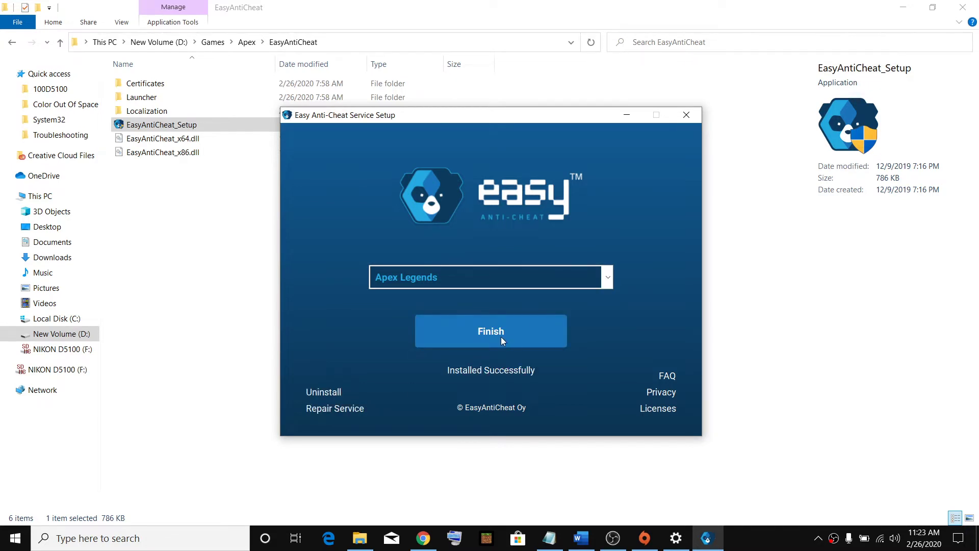
{"action": "left_click", "coordinate": [500, 339]}
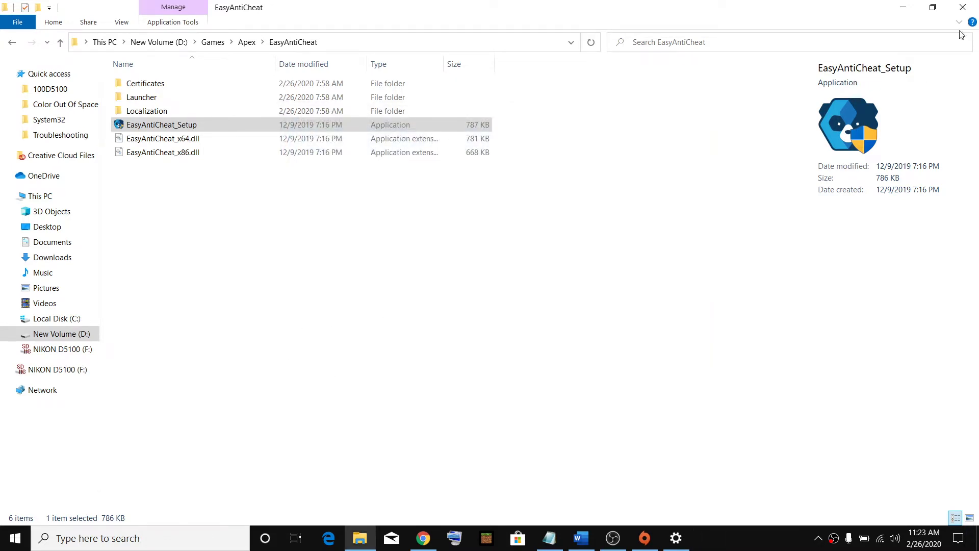
Back in Word, select the KB3173424 Microsoft support URL under fix 2 and copy it
{"action": "left_click", "coordinate": [962, 7]}
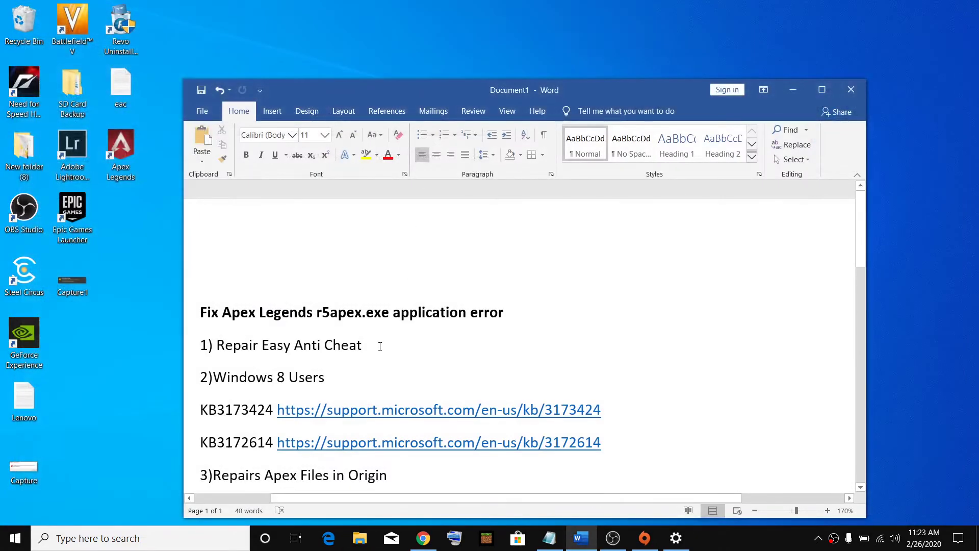
{"action": "scroll", "coordinate": [356, 361], "scroll_direction": "down", "scroll_amount": 3}
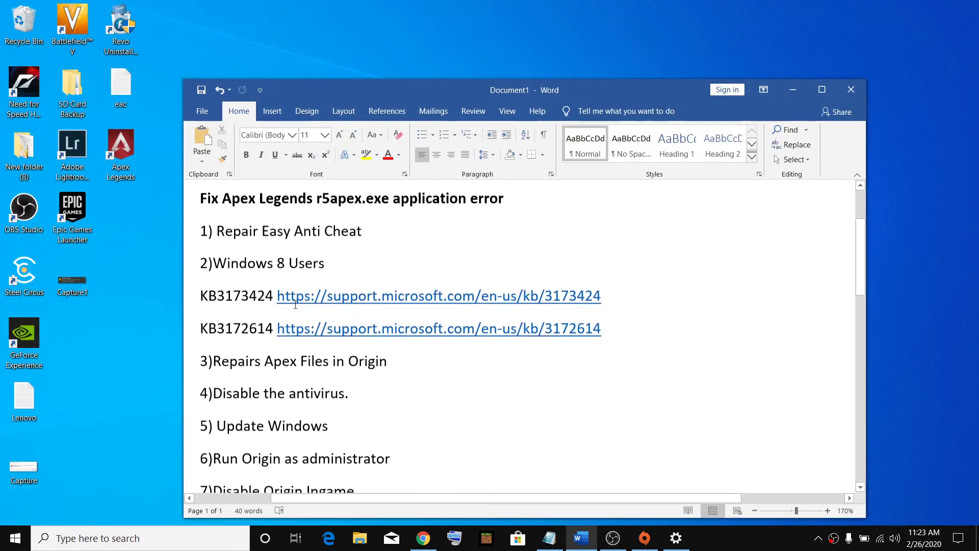
{"action": "left_click_drag", "start_coordinate": [213, 272], "coordinate": [334, 276]}
{"action": "left_click_drag", "start_coordinate": [609, 305], "coordinate": [328, 308]}
{"action": "right_click", "coordinate": [328, 309]}
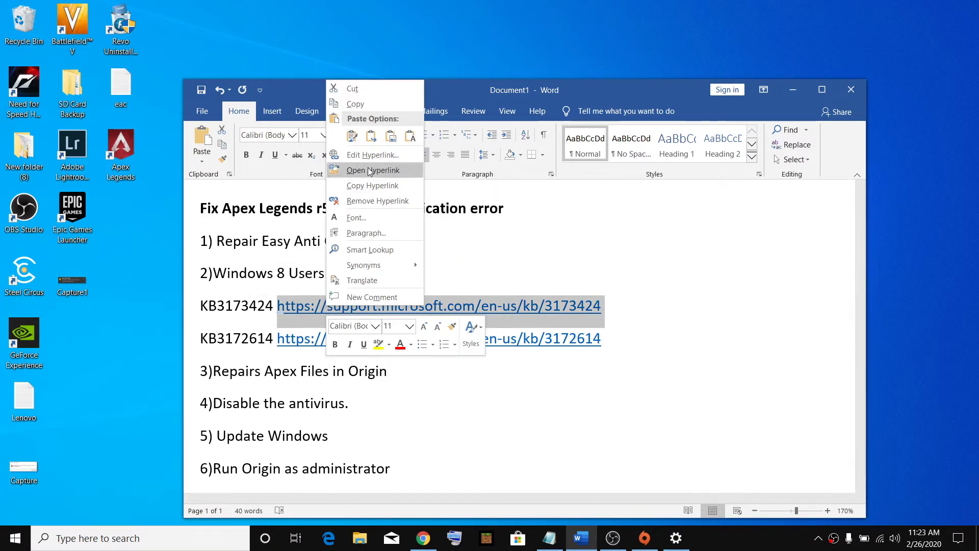
{"action": "left_click", "coordinate": [347, 100]}
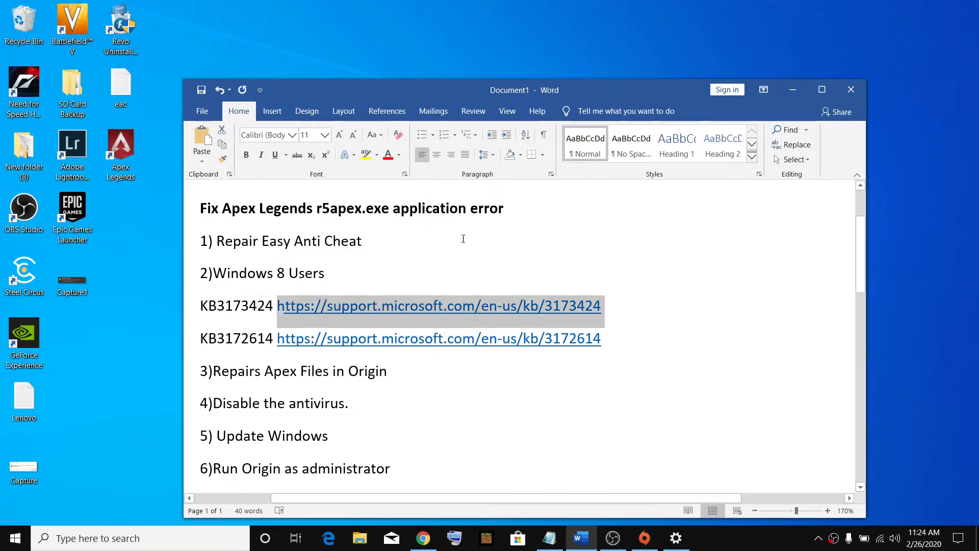
Open the copied KB3173424 link in Chrome and highlight the x64 Windows 8.1 download row
{"action": "left_click", "coordinate": [423, 538]}
{"action": "right_click", "coordinate": [175, 33]}
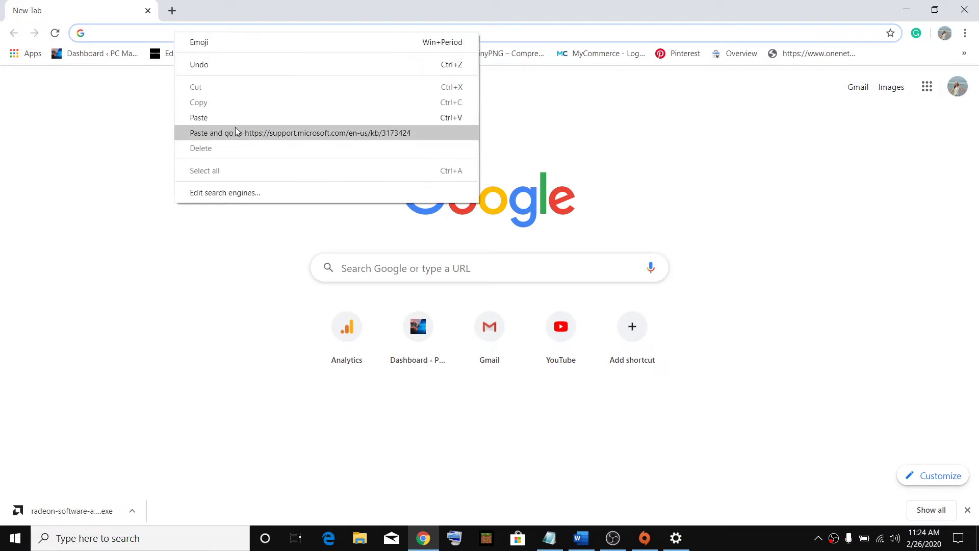
{"action": "left_click", "coordinate": [241, 135]}
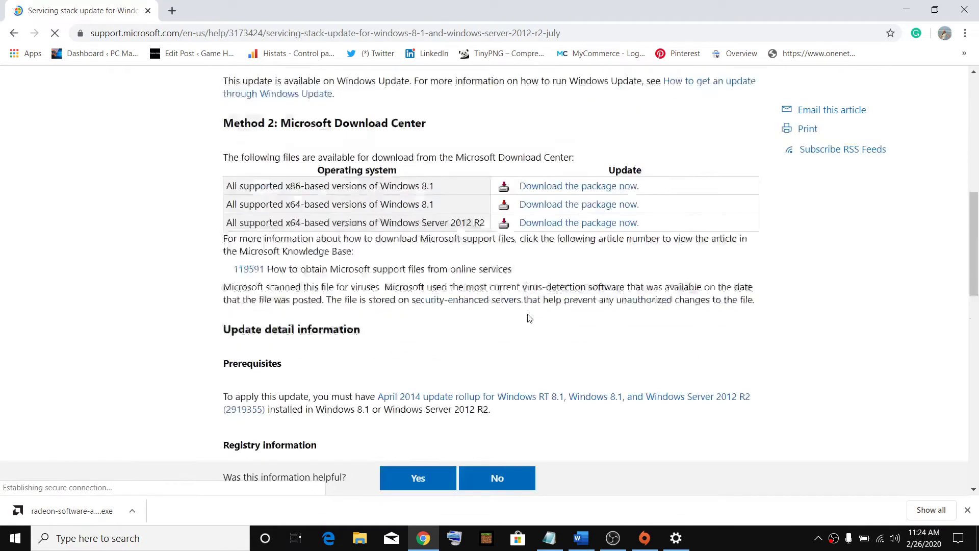
{"action": "left_click_drag", "start_coordinate": [229, 234], "coordinate": [337, 237]}
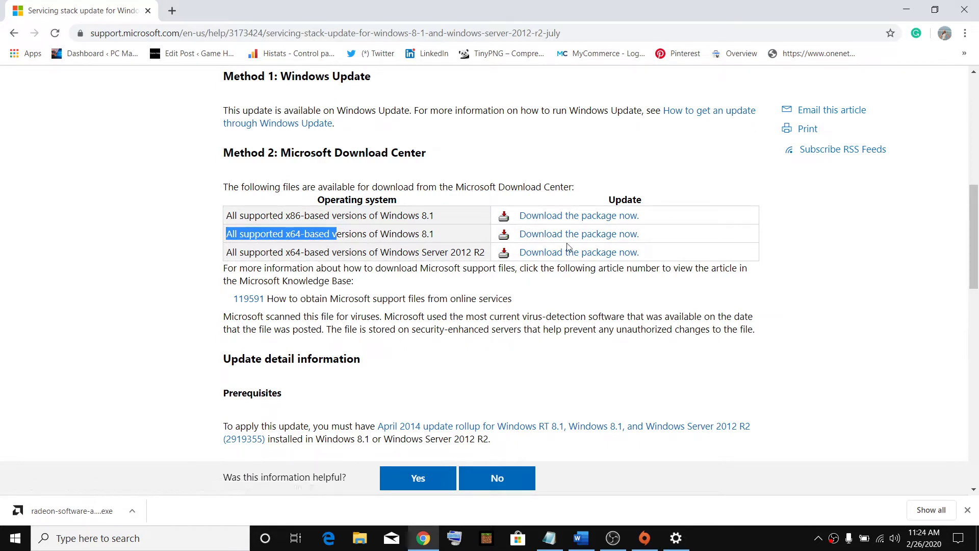
Copy the KB3172614 link from Word and open its rollup page in Chrome to view the download packages
{"action": "left_click", "coordinate": [582, 538]}
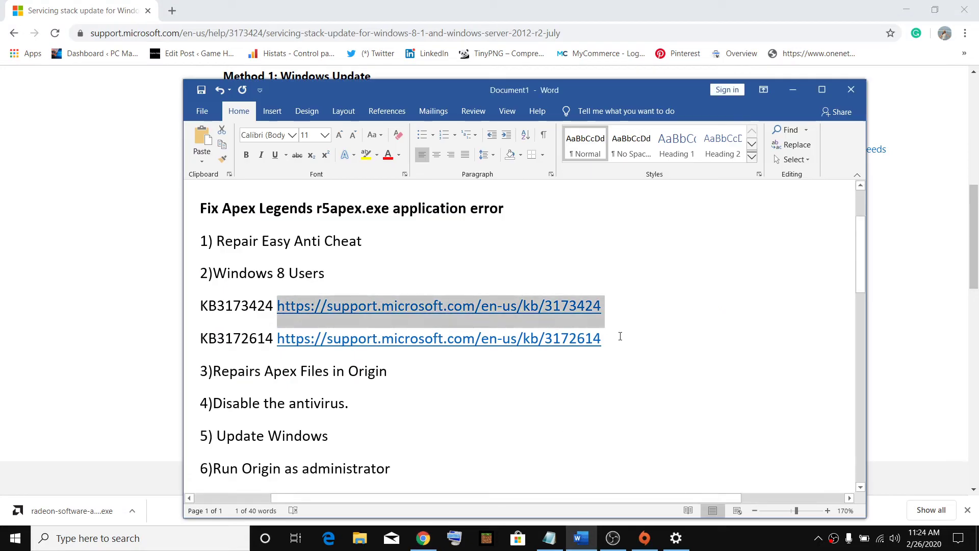
{"action": "left_click_drag", "start_coordinate": [621, 339], "coordinate": [309, 341]}
{"action": "right_click", "coordinate": [321, 342]}
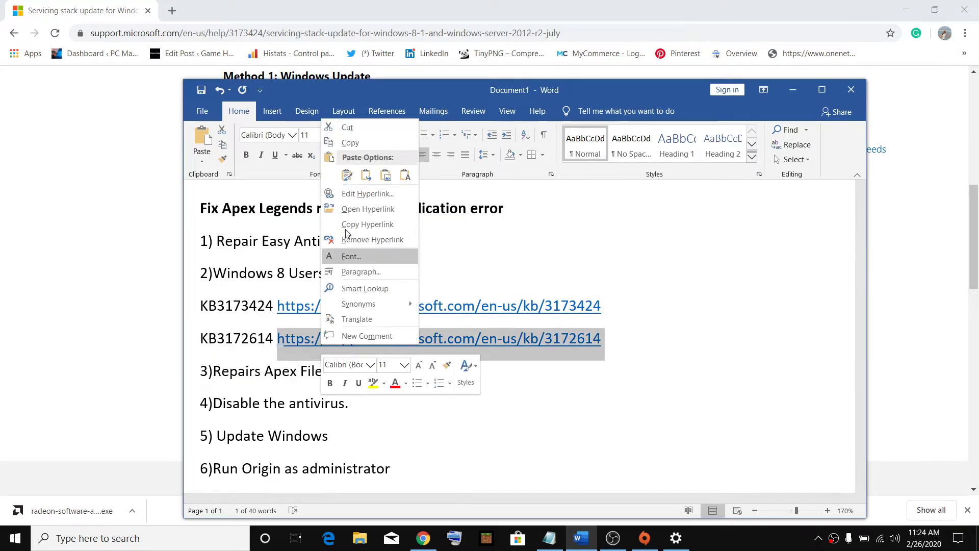
{"action": "left_click", "coordinate": [351, 143]}
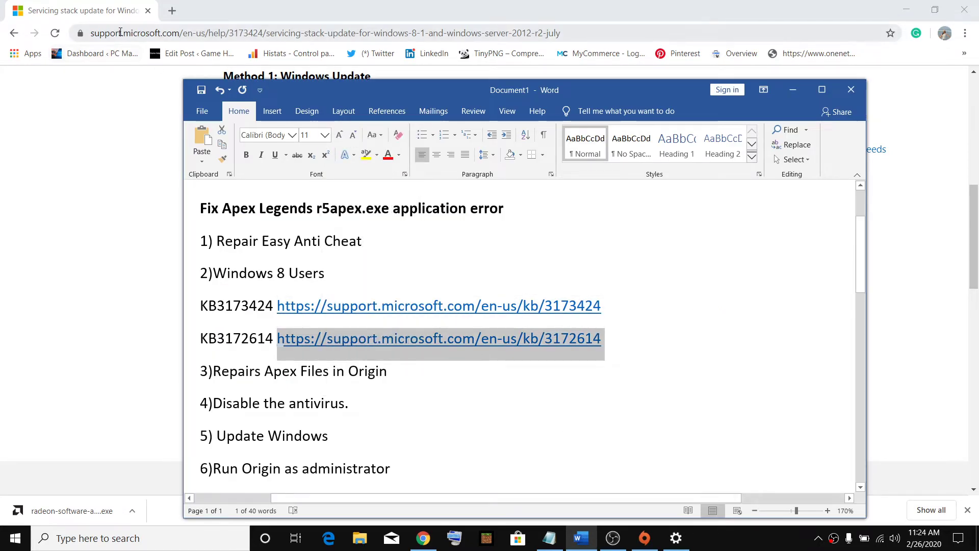
{"action": "left_click", "coordinate": [127, 34]}
{"action": "right_click", "coordinate": [127, 34]}
{"action": "left_click", "coordinate": [185, 133]}
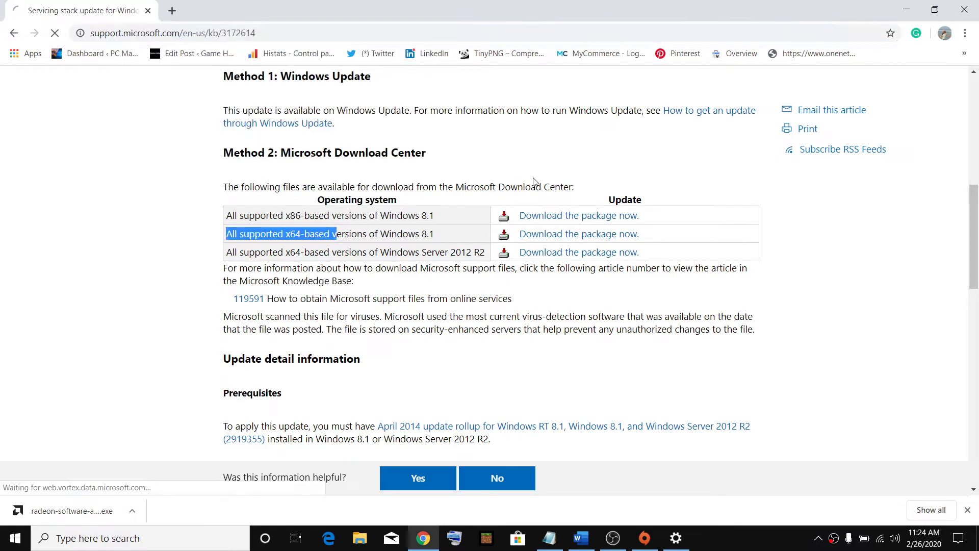
{"action": "scroll", "coordinate": [540, 334], "scroll_direction": "down", "scroll_amount": 10}
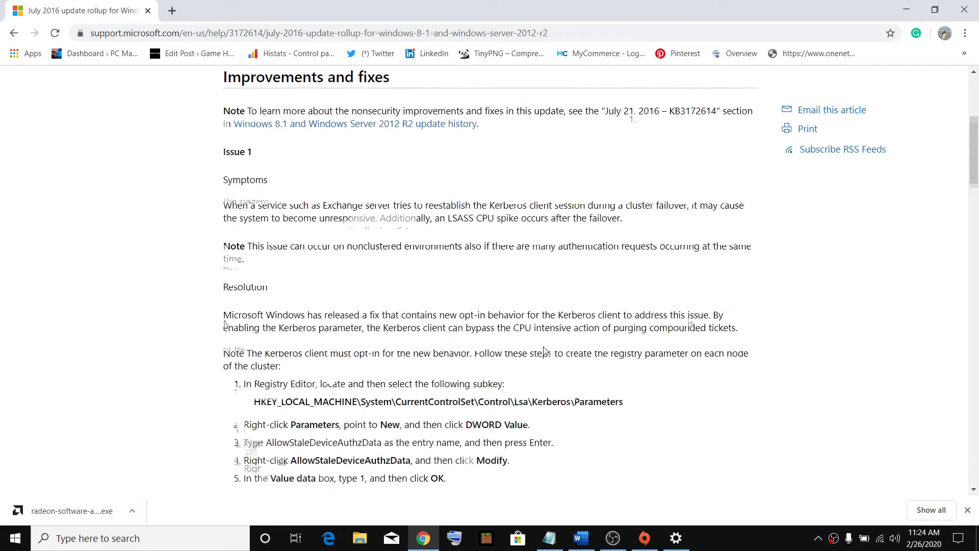
{"action": "scroll", "coordinate": [544, 350], "scroll_direction": "down", "scroll_amount": 15}
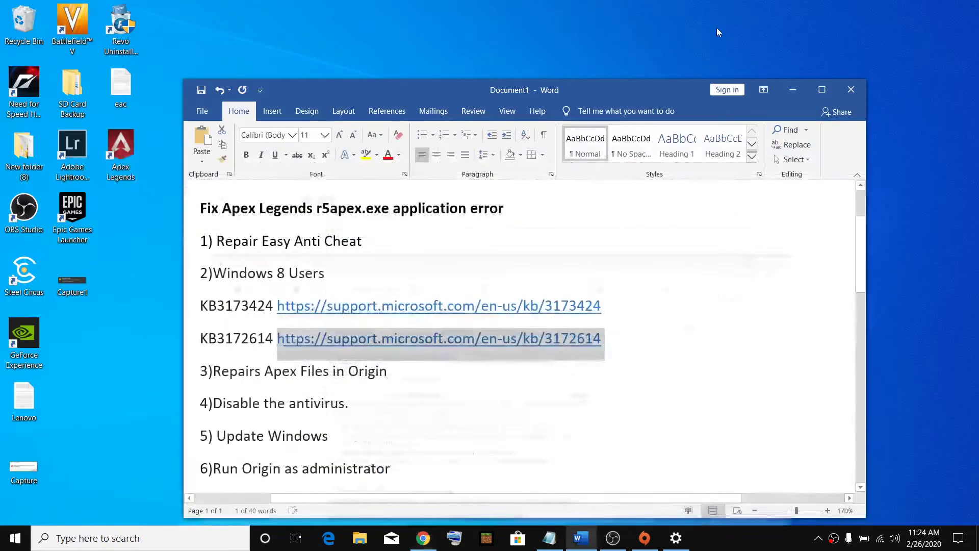
Minimize Chrome and select step 3, Repairs Apex Files in Origin, in the checklist
{"action": "left_click", "coordinate": [906, 10]}
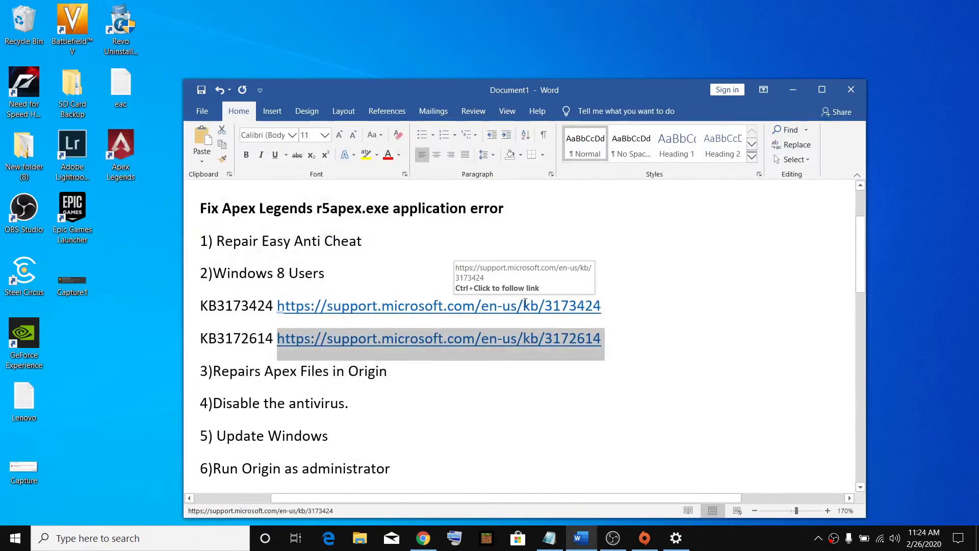
{"action": "scroll", "coordinate": [370, 367], "scroll_direction": "down", "scroll_amount": 3}
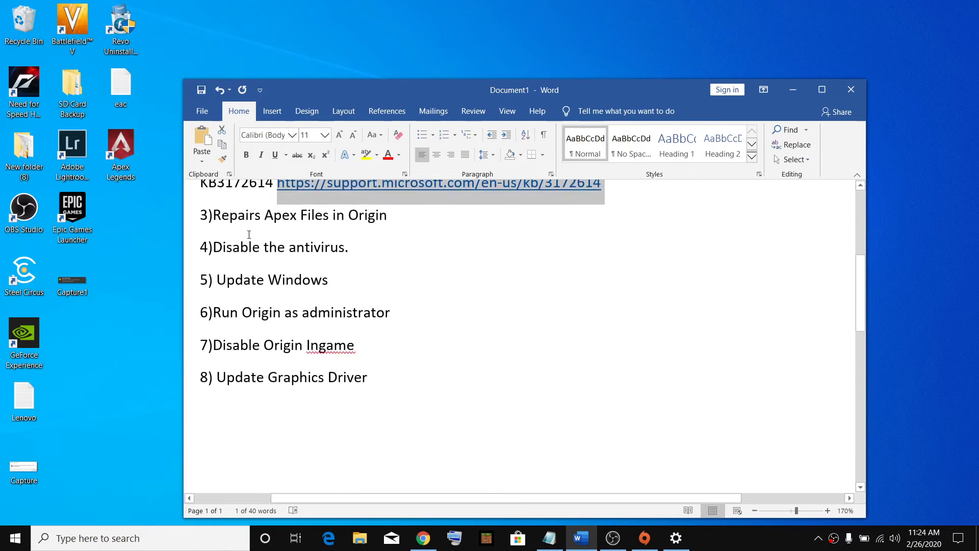
{"action": "scroll", "coordinate": [255, 291], "scroll_direction": "up", "scroll_amount": 2}
{"action": "left_click_drag", "start_coordinate": [224, 322], "coordinate": [389, 322]}
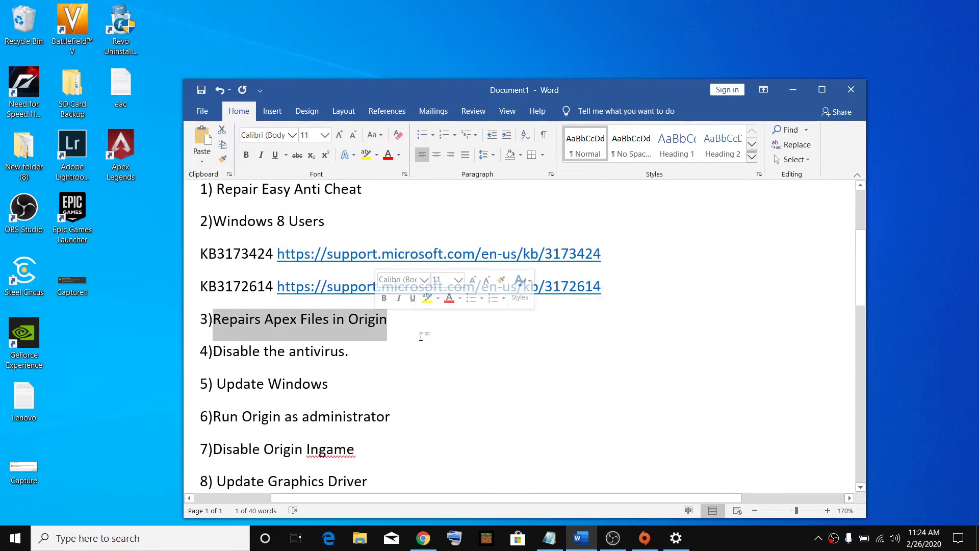
Bring up the Repair option for Apex Legends in Origin's My Game Library, then minimize Origin
{"action": "left_click", "coordinate": [644, 537]}
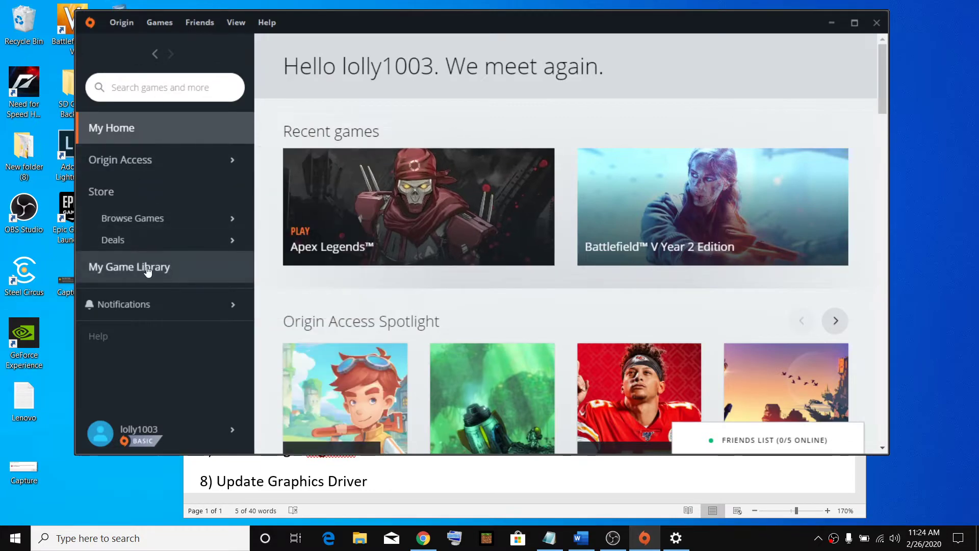
{"action": "left_click", "coordinate": [125, 275]}
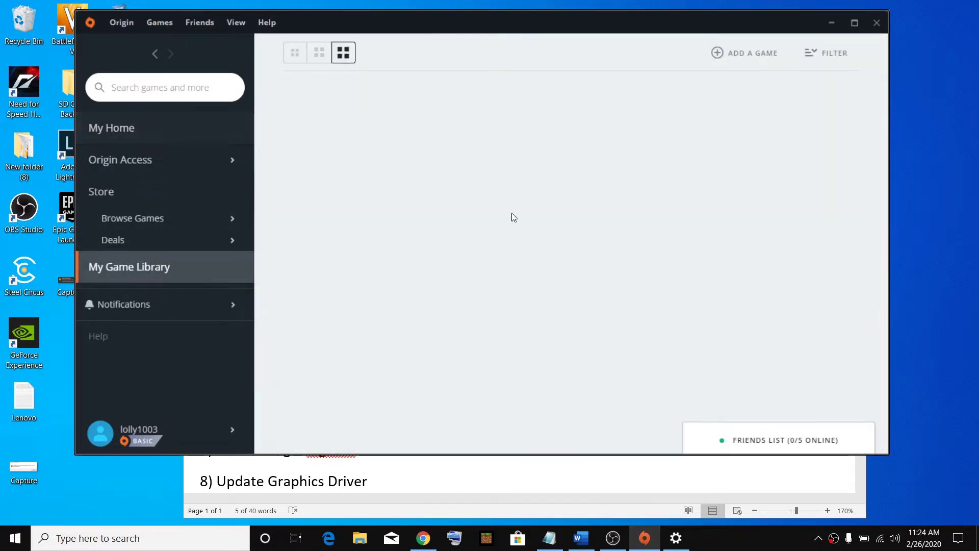
{"action": "right_click", "coordinate": [496, 188]}
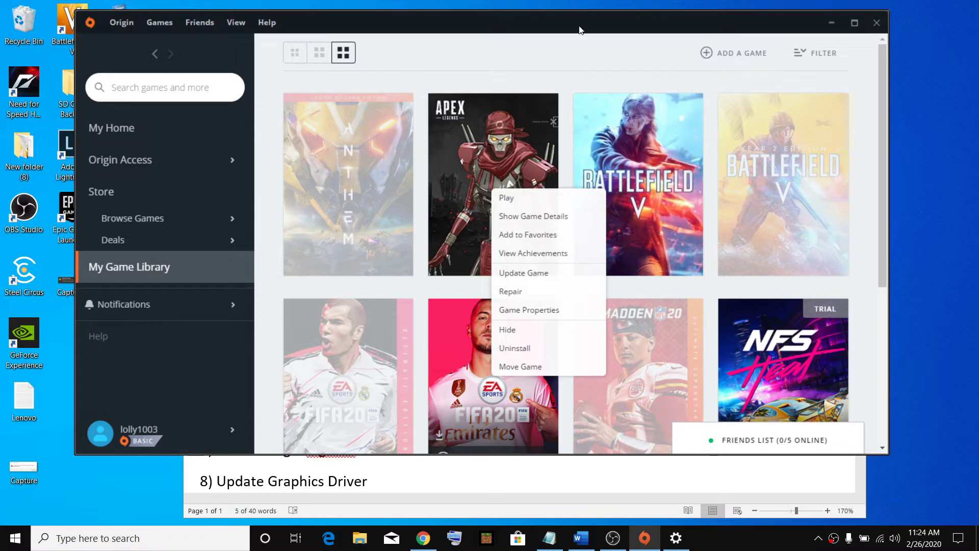
{"action": "left_click", "coordinate": [822, 22]}
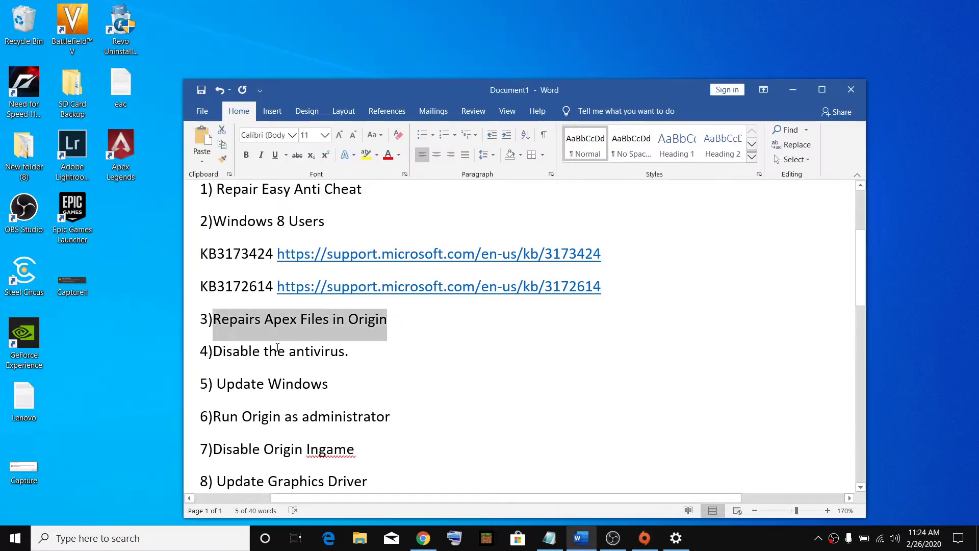
Highlight step 4, Disable the antivirus, then step 5, Update Windows, in the checklist
{"action": "left_click_drag", "start_coordinate": [226, 356], "coordinate": [320, 354]}
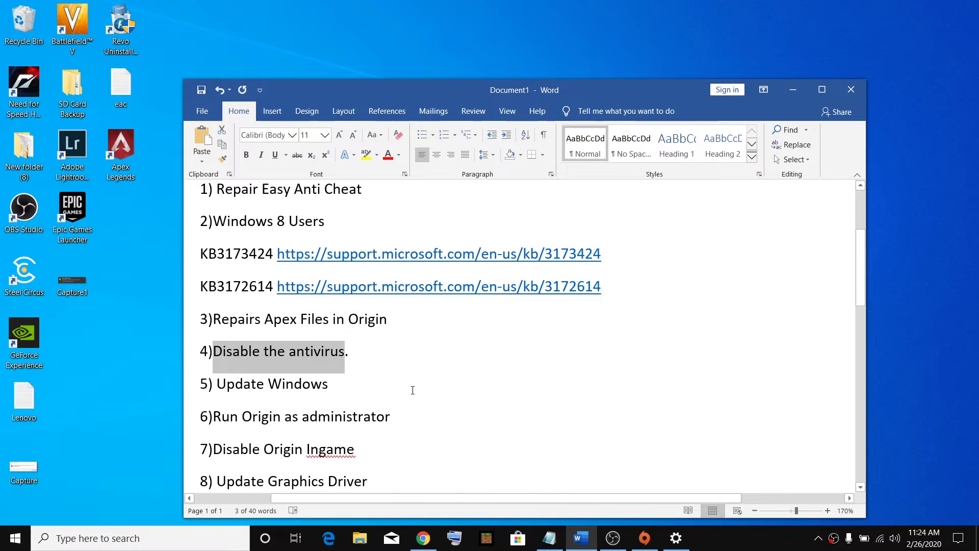
{"action": "left_click", "coordinate": [350, 354]}
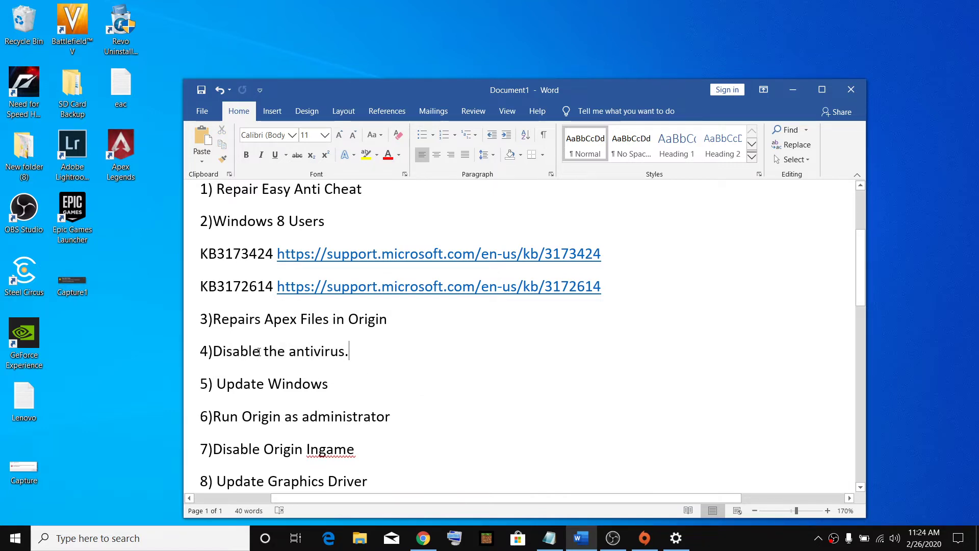
{"action": "left_click_drag", "start_coordinate": [259, 352], "coordinate": [352, 354]}
{"action": "left_click", "coordinate": [405, 361]}
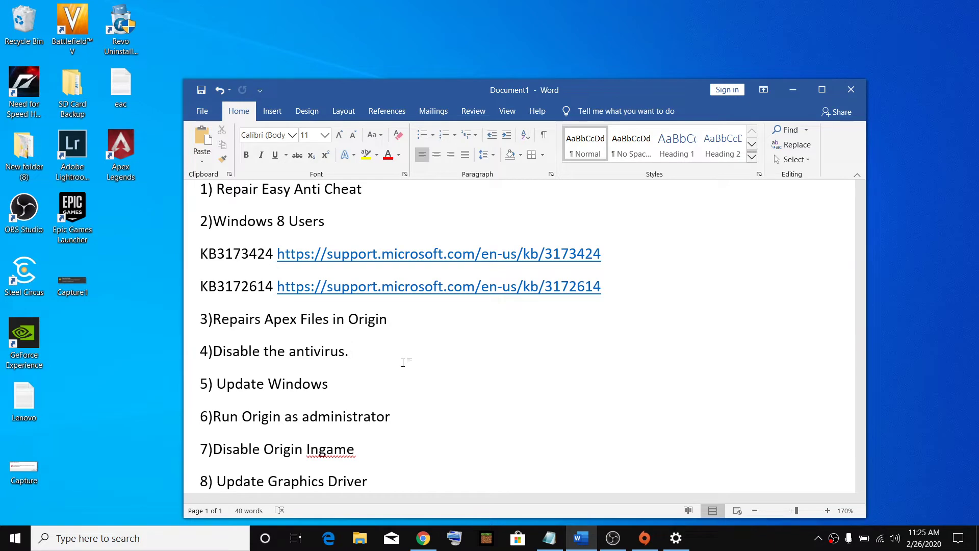
{"action": "left_click_drag", "start_coordinate": [212, 384], "coordinate": [336, 388]}
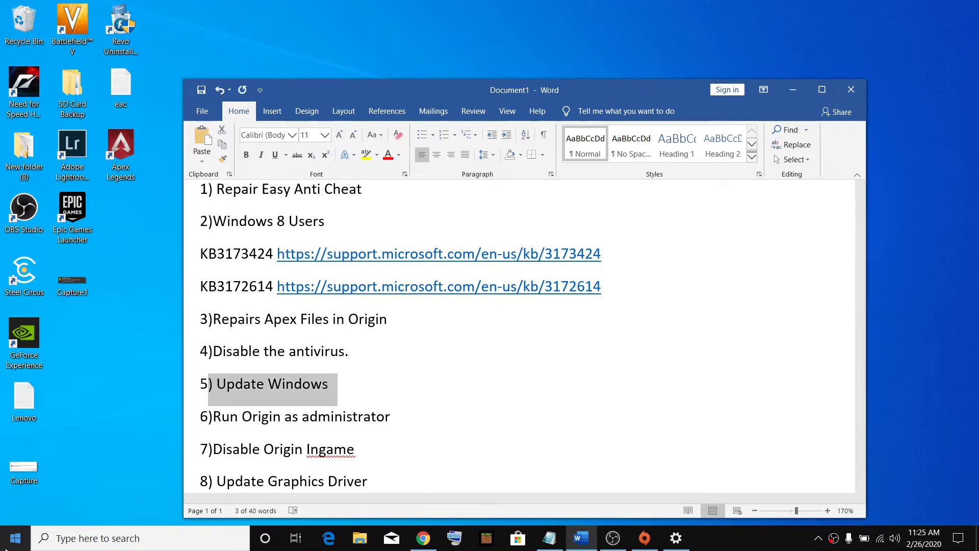
{"action": "left_click", "coordinate": [9, 542]}
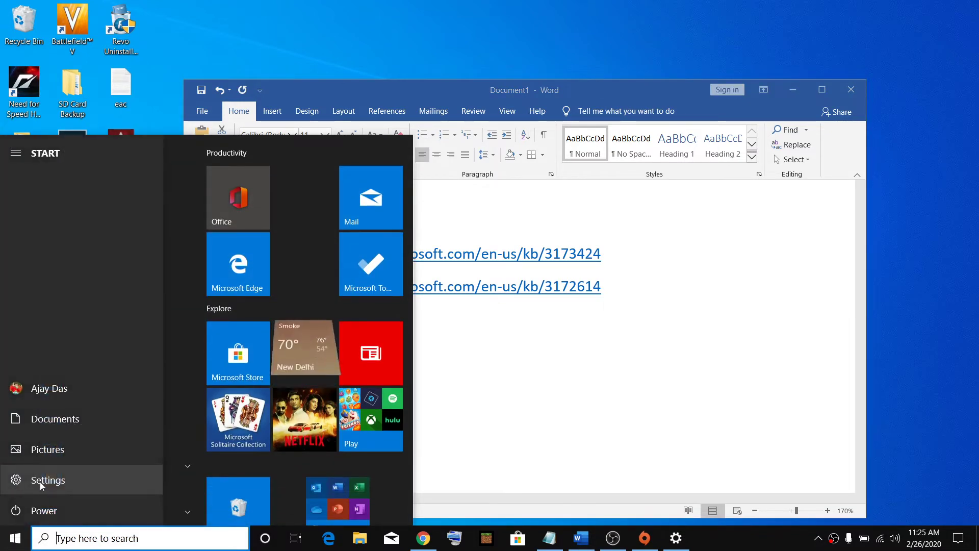
Start a Check for updates in Windows Update settings, then minimize Settings
{"action": "left_click", "coordinate": [40, 481]}
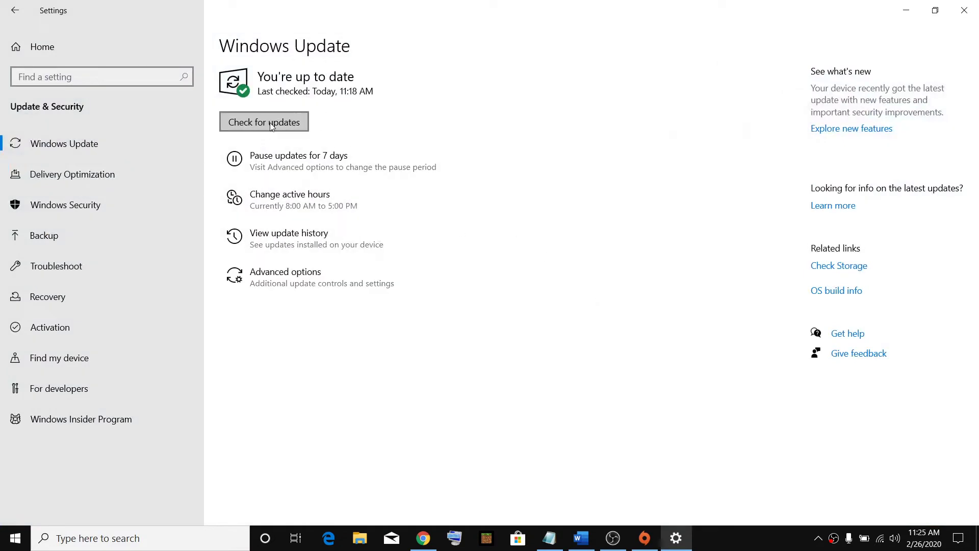
{"action": "left_click", "coordinate": [271, 125]}
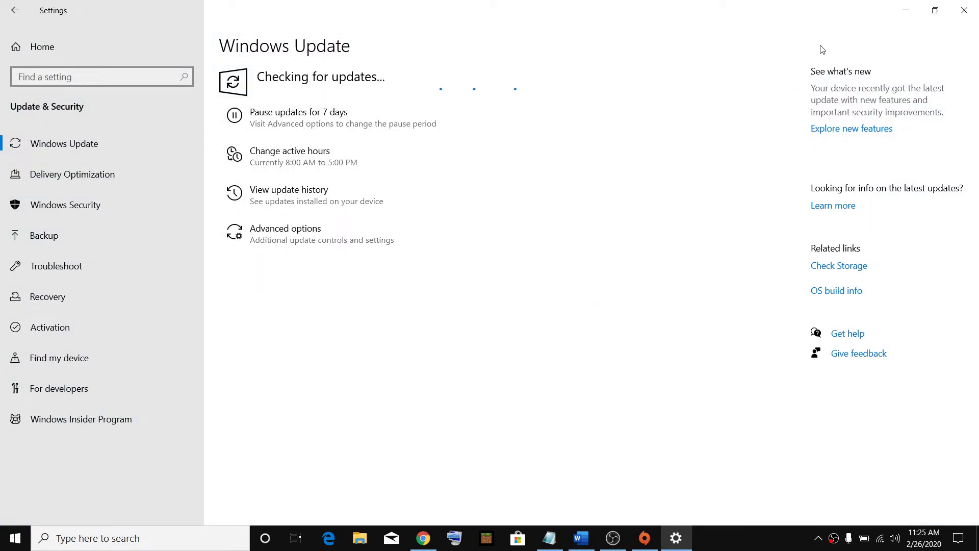
{"action": "left_click", "coordinate": [904, 13]}
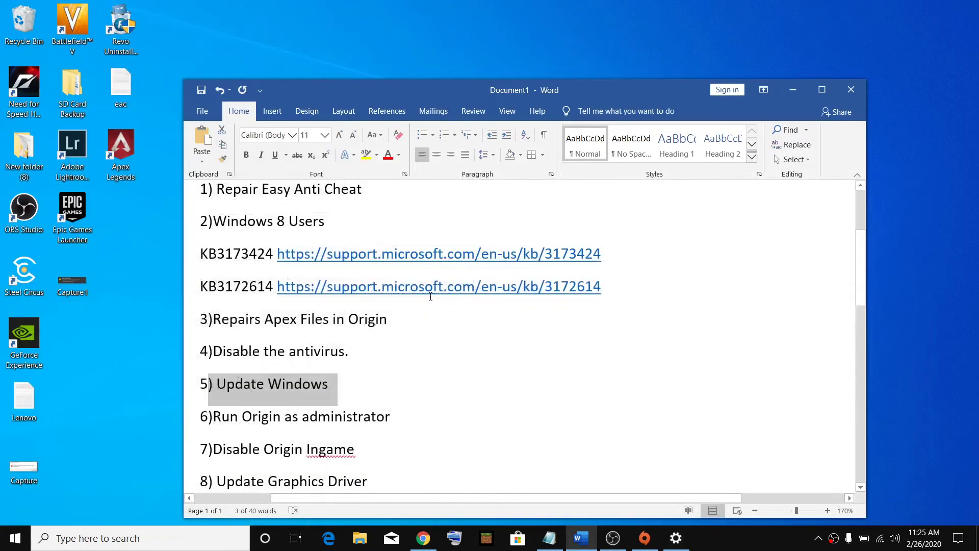
Select step 6, Run Origin as administrator, in the Word checklist
{"action": "scroll", "coordinate": [399, 321], "scroll_direction": "down", "scroll_amount": 3}
{"action": "left_click_drag", "start_coordinate": [398, 313], "coordinate": [214, 320]}
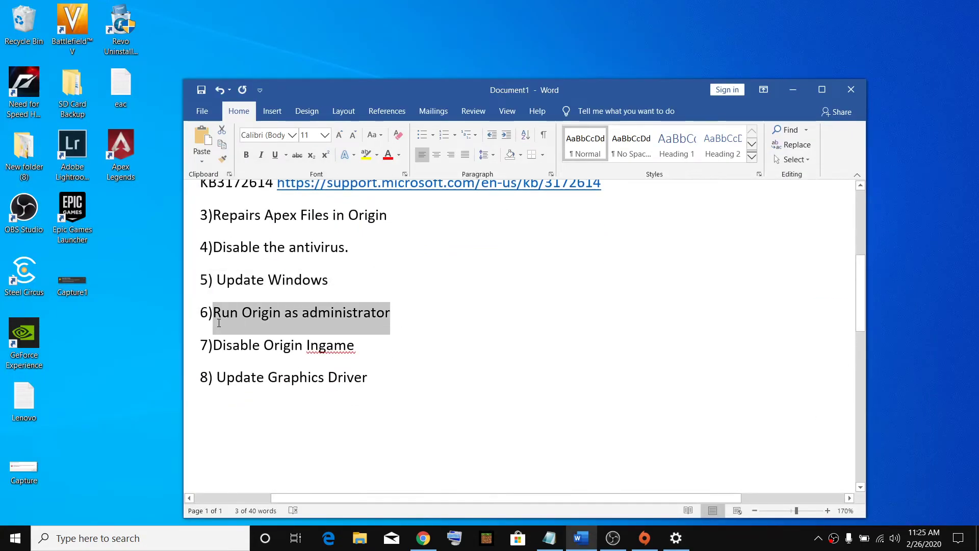
{"action": "left_click", "coordinate": [399, 312]}
{"action": "left_click_drag", "start_coordinate": [400, 311], "coordinate": [242, 313]}
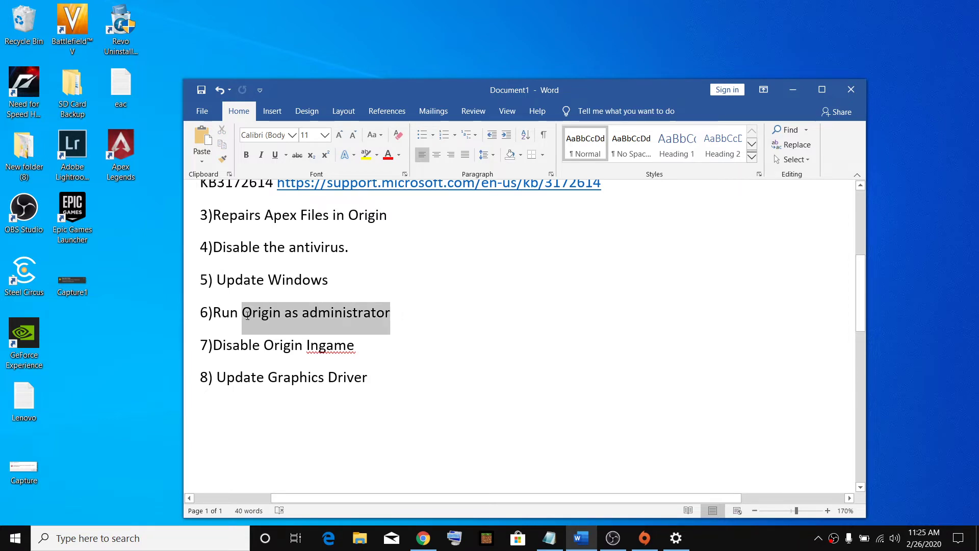
Search Windows for 'origin' and bring up the options for the Origin best match
{"action": "left_click", "coordinate": [88, 541]}
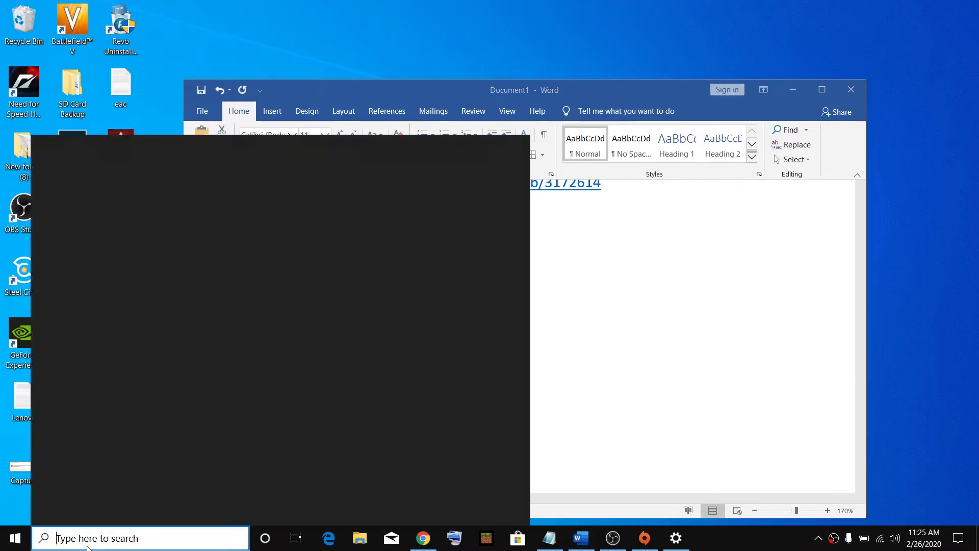
{"action": "type", "text": "i"}
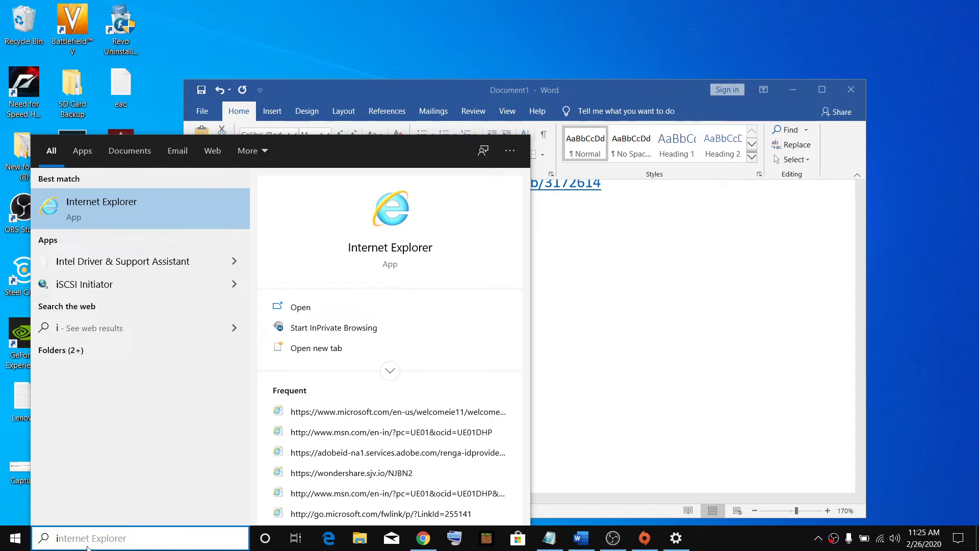
{"action": "key", "text": "BackSpace"}
{"action": "type", "text": "or"}
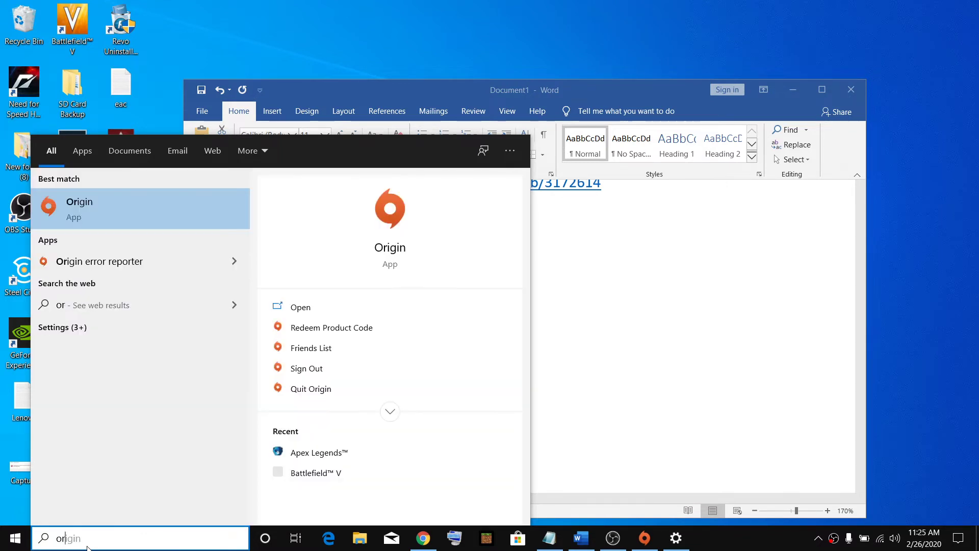
{"action": "type", "text": "igin"}
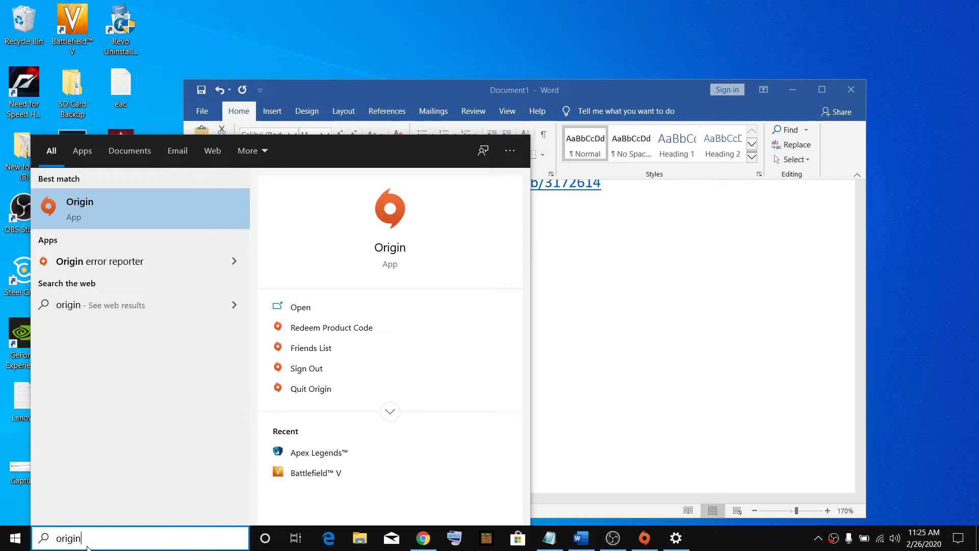
{"action": "right_click", "coordinate": [86, 206]}
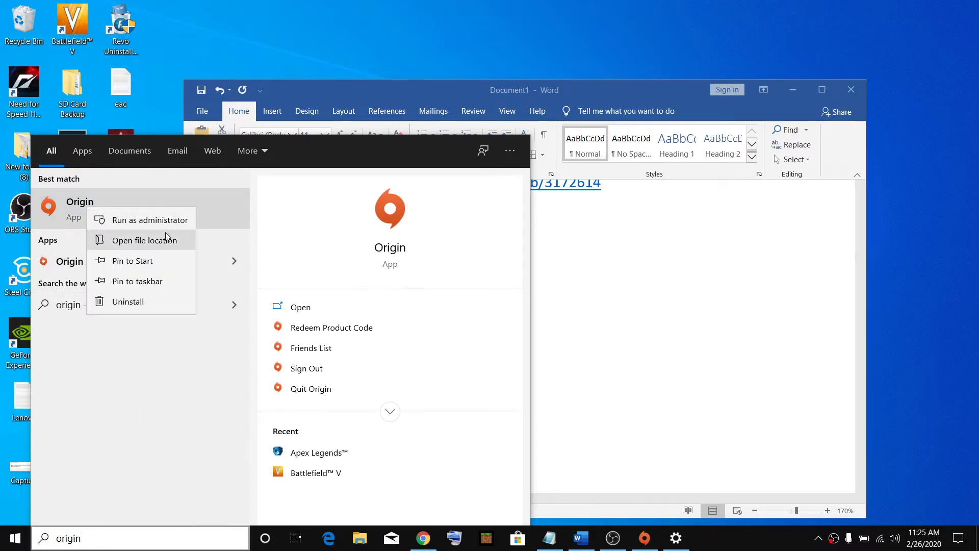
Set the Origin shortcut to Run this program as an administrator on its Compatibility tab, then minimize Explorer
{"action": "left_click", "coordinate": [169, 244]}
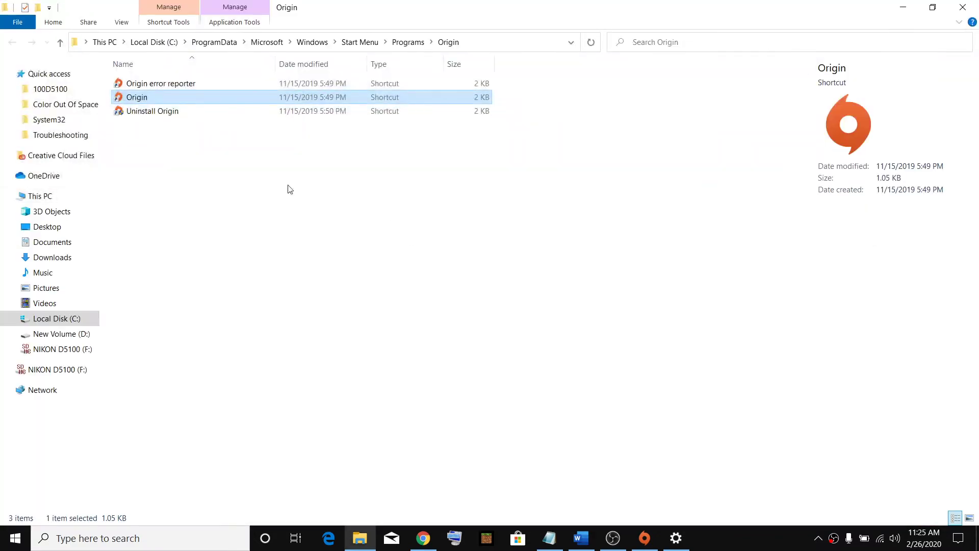
{"action": "right_click", "coordinate": [143, 97]}
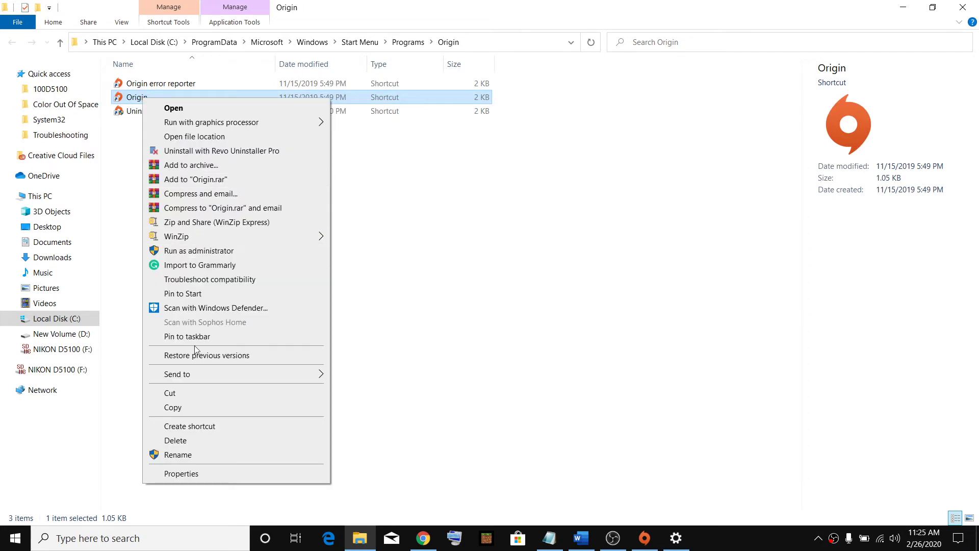
{"action": "left_click", "coordinate": [181, 474]}
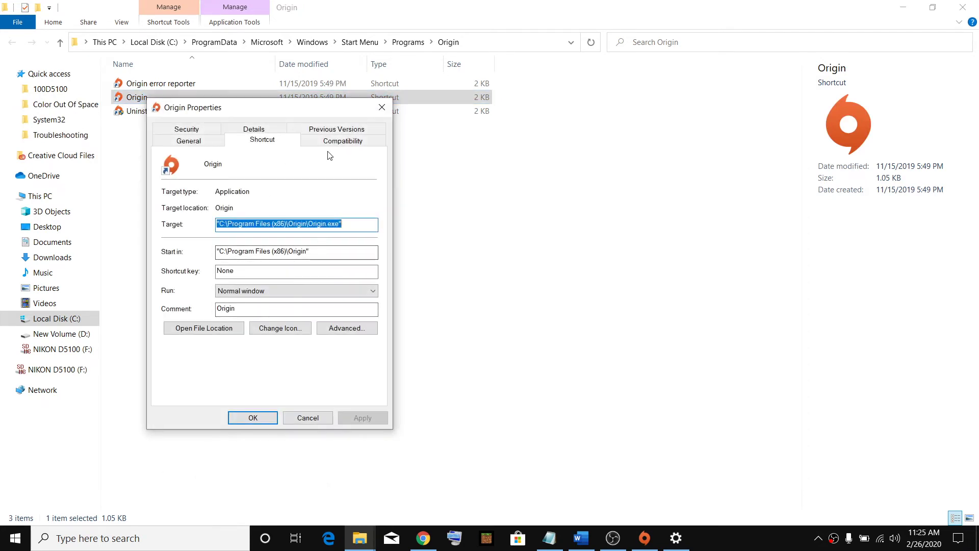
{"action": "left_click", "coordinate": [346, 144]}
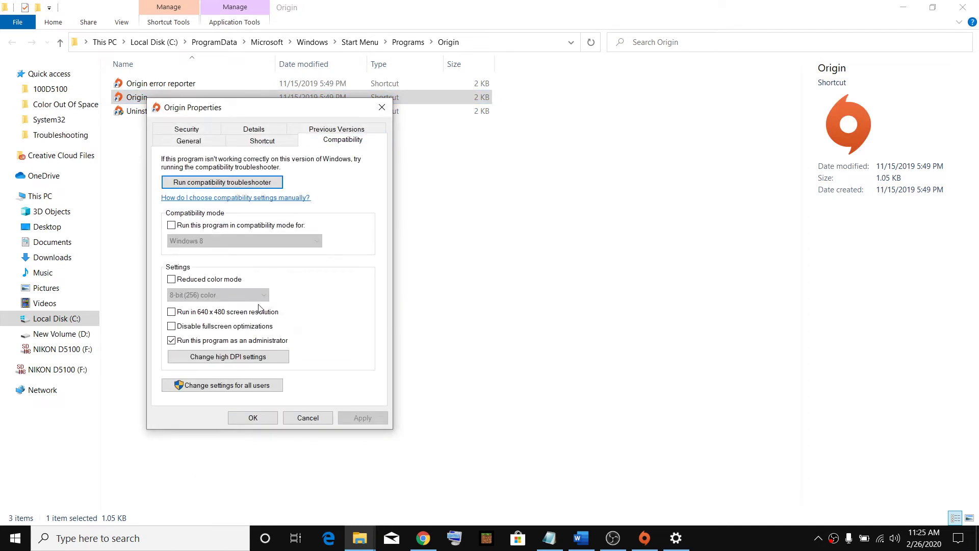
{"action": "left_click", "coordinate": [171, 340]}
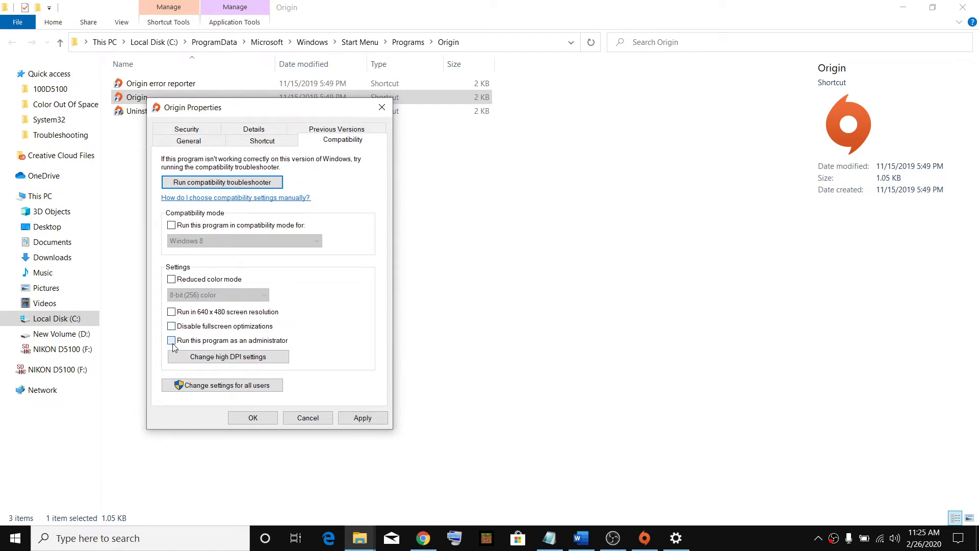
{"action": "left_click", "coordinate": [362, 418]}
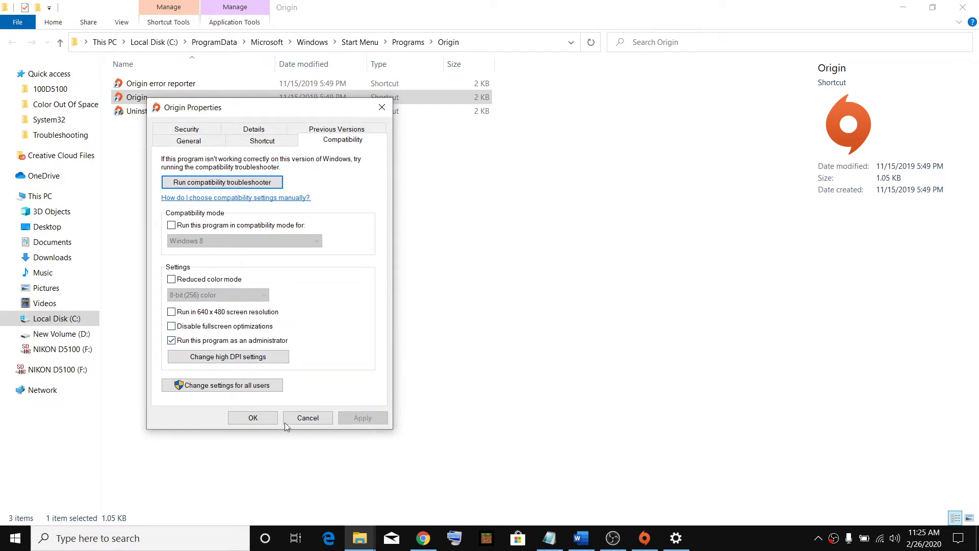
{"action": "left_click", "coordinate": [254, 418]}
{"action": "left_click", "coordinate": [903, 7]}
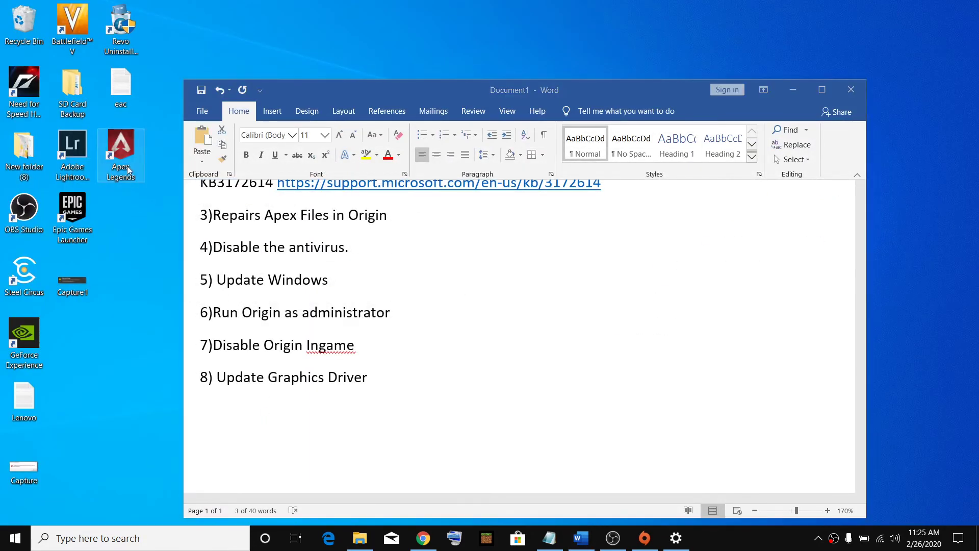
Set the Apex Legends shortcut's compatibility mode to Windows 7, then apply and close its properties
{"action": "right_click", "coordinate": [126, 162]}
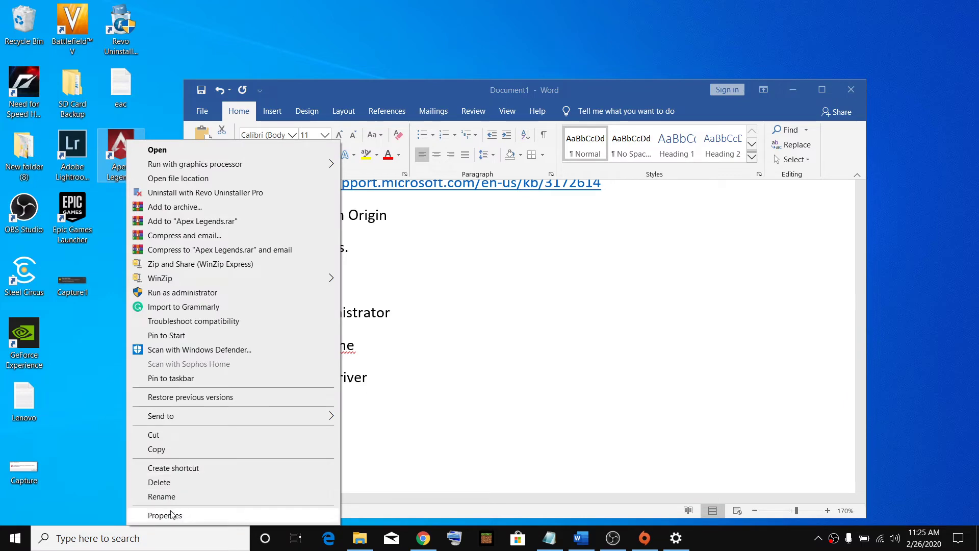
{"action": "left_click", "coordinate": [180, 514]}
{"action": "left_click_drag", "start_coordinate": [270, 176], "coordinate": [450, 121]}
{"action": "left_click", "coordinate": [516, 144]}
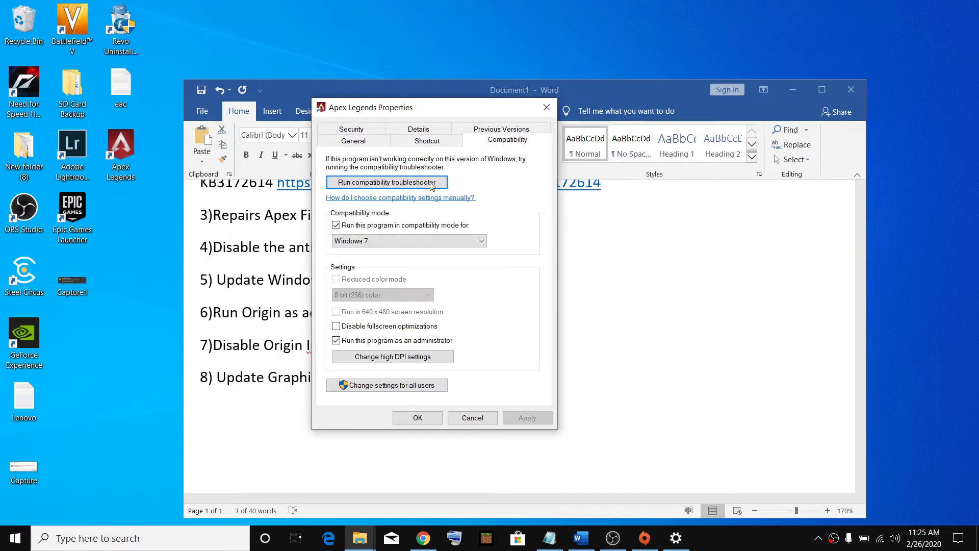
{"action": "left_click", "coordinate": [336, 226]}
{"action": "left_click", "coordinate": [336, 227]}
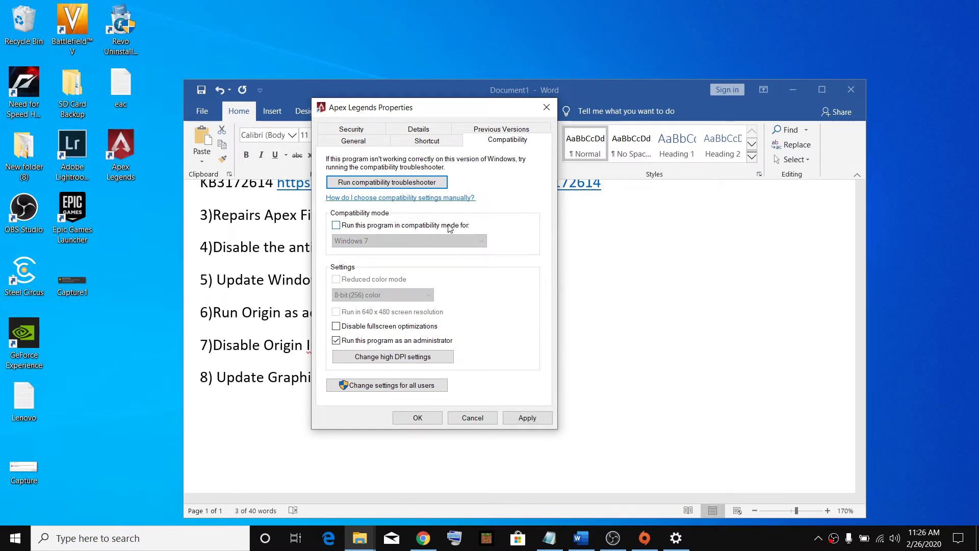
{"action": "left_click", "coordinate": [335, 225]}
{"action": "left_click", "coordinate": [389, 241]}
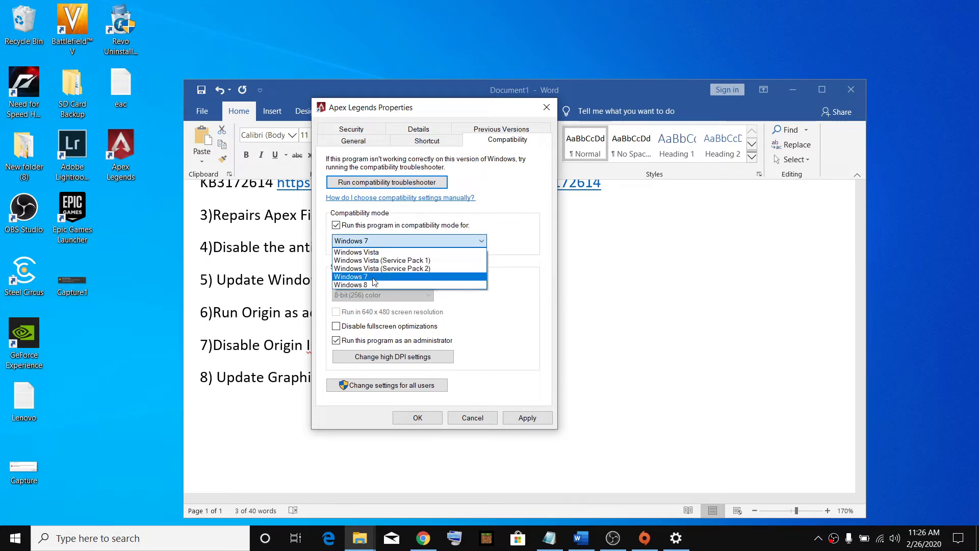
{"action": "left_click", "coordinate": [366, 277]}
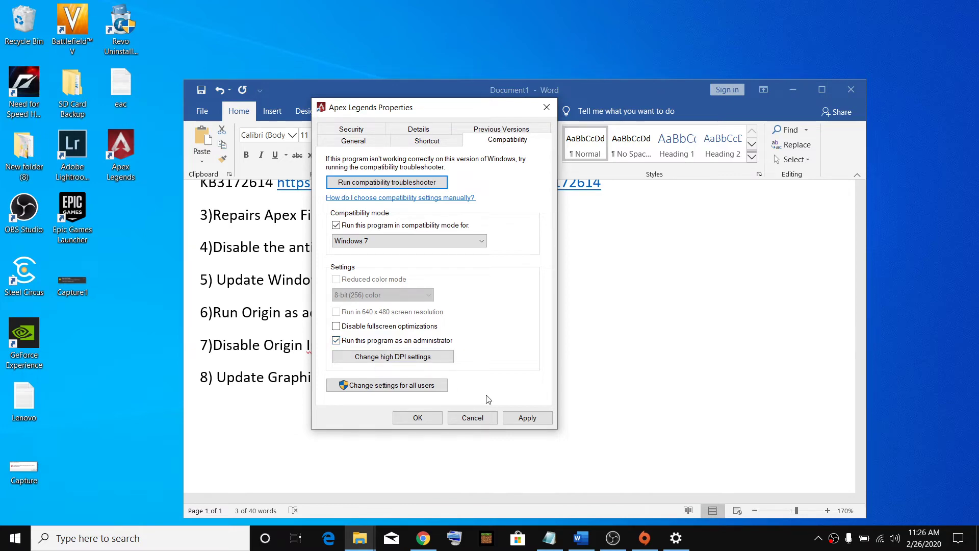
{"action": "left_click", "coordinate": [527, 417]}
{"action": "left_click", "coordinate": [417, 418]}
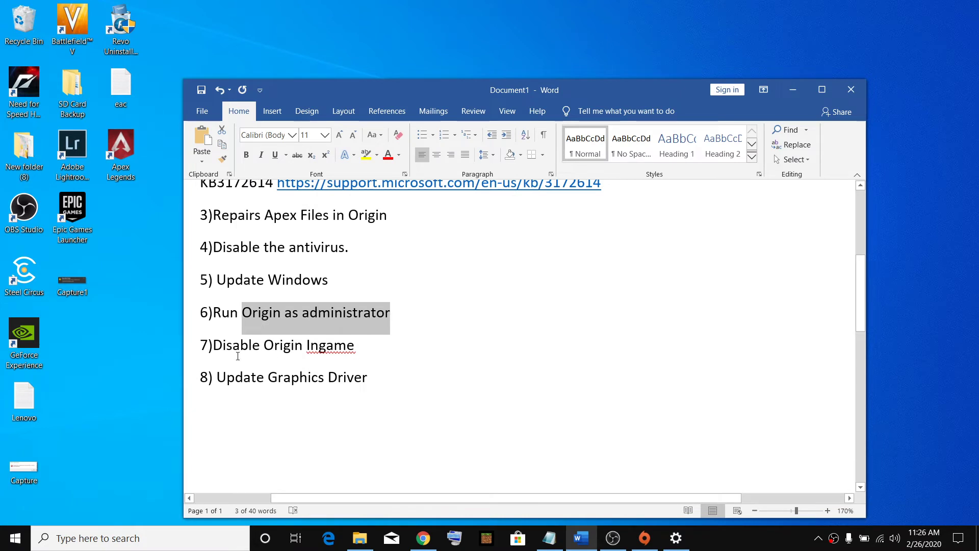
Highlight the Disable Origin In-Game checklist step, then turn Origin In-Game off in Origin's application settings
{"action": "left_click_drag", "start_coordinate": [237, 356], "coordinate": [329, 350]}
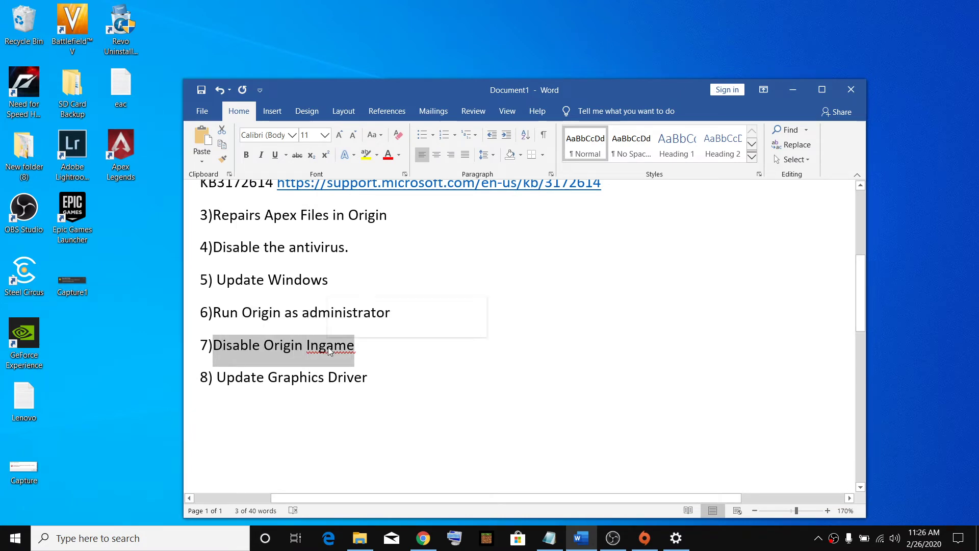
{"action": "left_click", "coordinate": [645, 540]}
{"action": "left_click", "coordinate": [129, 25]}
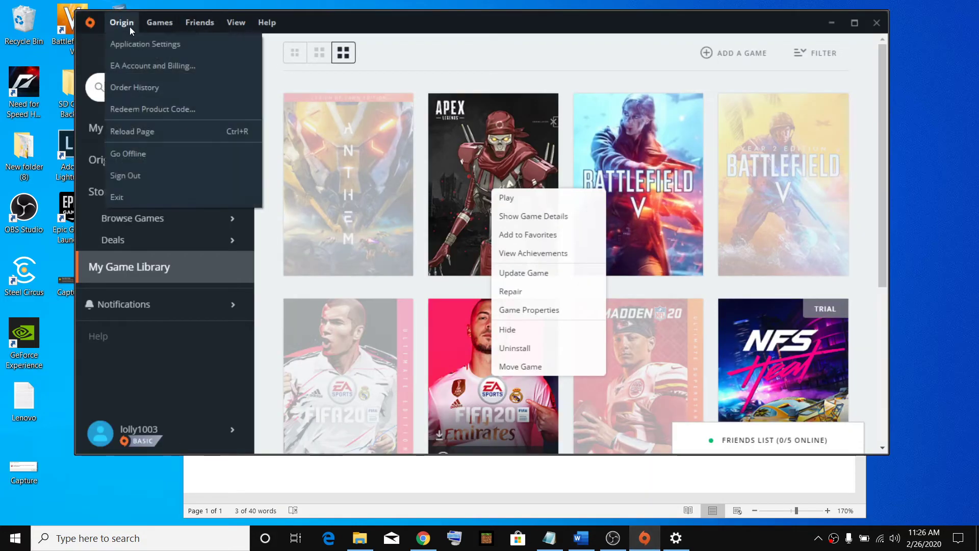
{"action": "left_click", "coordinate": [149, 45]}
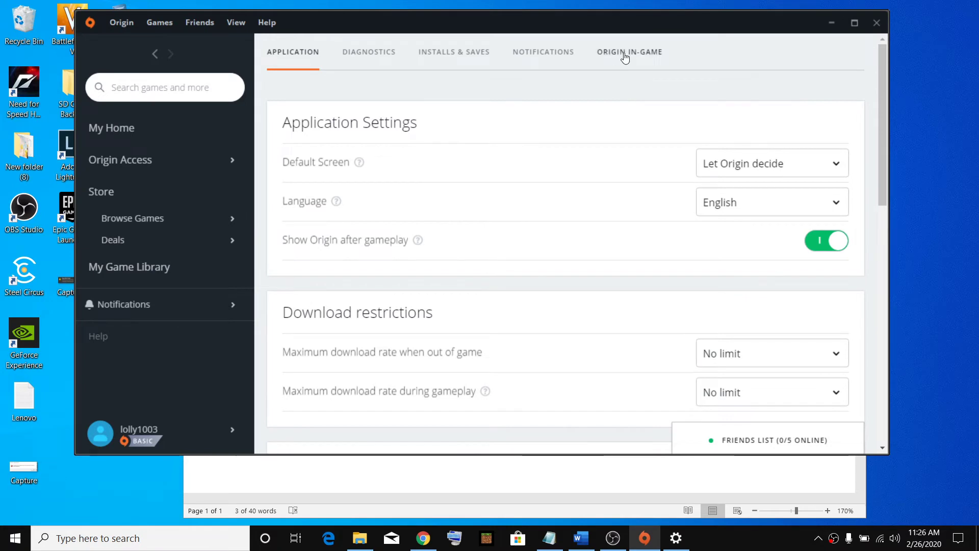
{"action": "left_click", "coordinate": [625, 53]}
{"action": "left_click", "coordinate": [834, 165]}
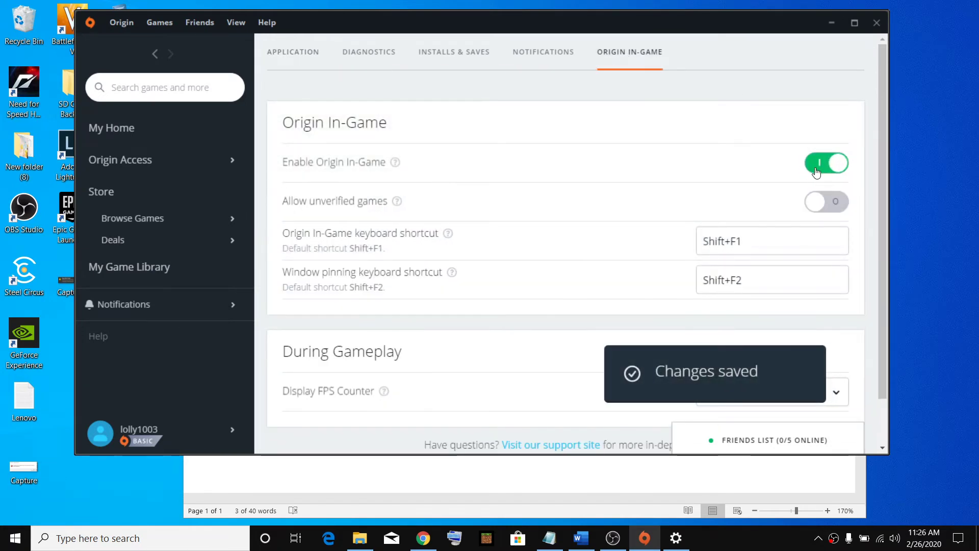
{"action": "left_click", "coordinate": [817, 169]}
{"action": "left_click", "coordinate": [836, 170]}
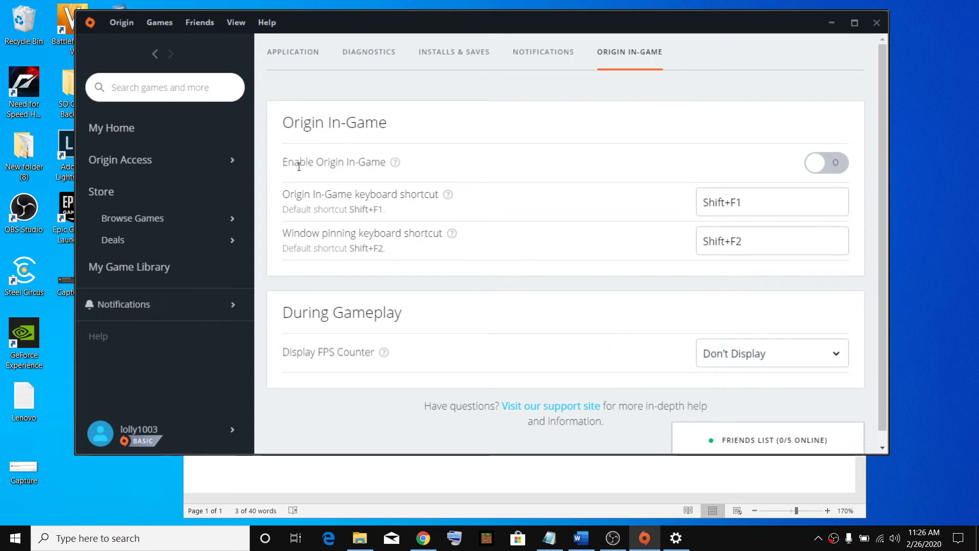
{"action": "left_click", "coordinate": [832, 23]}
{"action": "scroll", "coordinate": [363, 284], "scroll_direction": "down", "scroll_amount": 3}
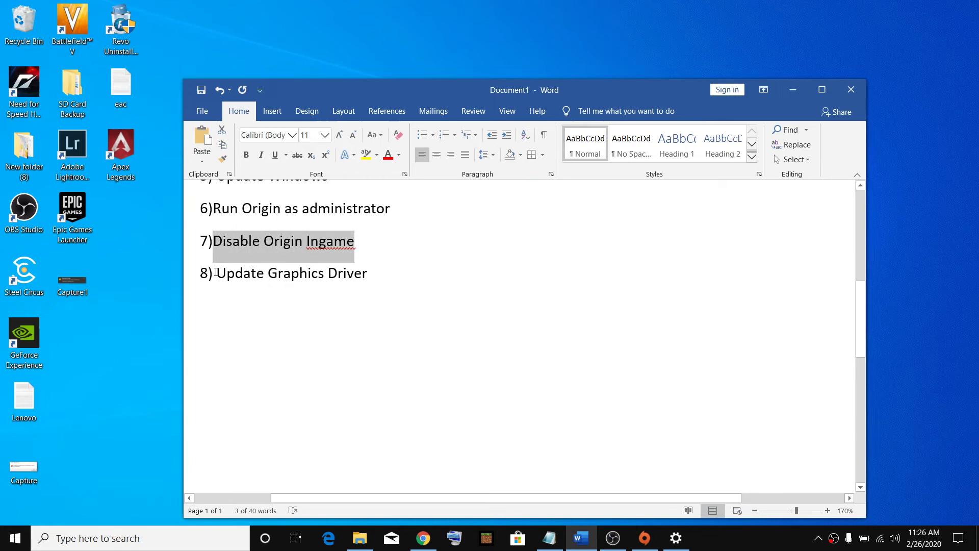
Clear the checklist highlight and start searching for the NVIDIA graphics driver in a new Chrome tab
{"action": "left_click", "coordinate": [386, 277]}
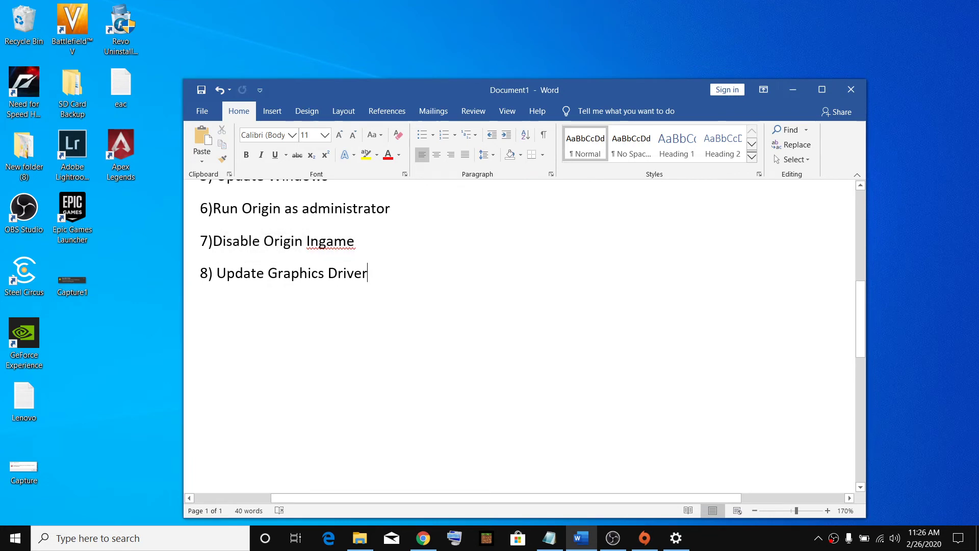
{"action": "left_click", "coordinate": [423, 538]}
{"action": "key", "text": "ctrl+t"}
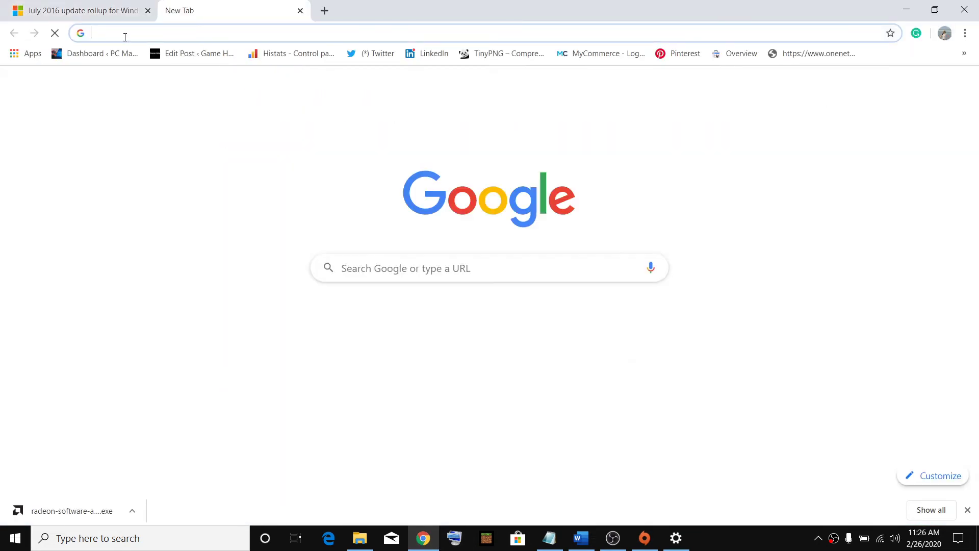
{"action": "type", "text": "n"}
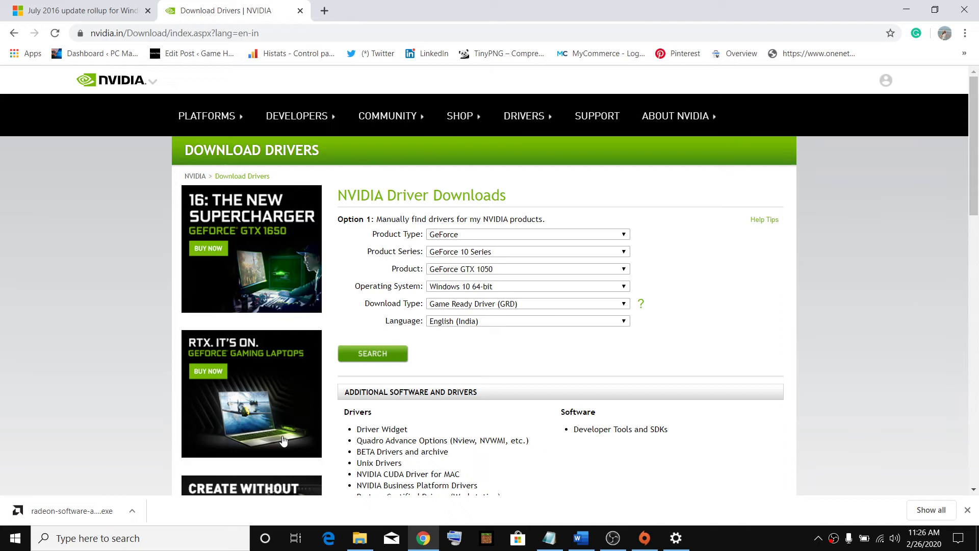
Search 'device' to open Device Manager and confirm the NVIDIA GeForce GTX 1050 under Display adapters
{"action": "left_click", "coordinate": [108, 540]}
{"action": "type", "text": "d"}
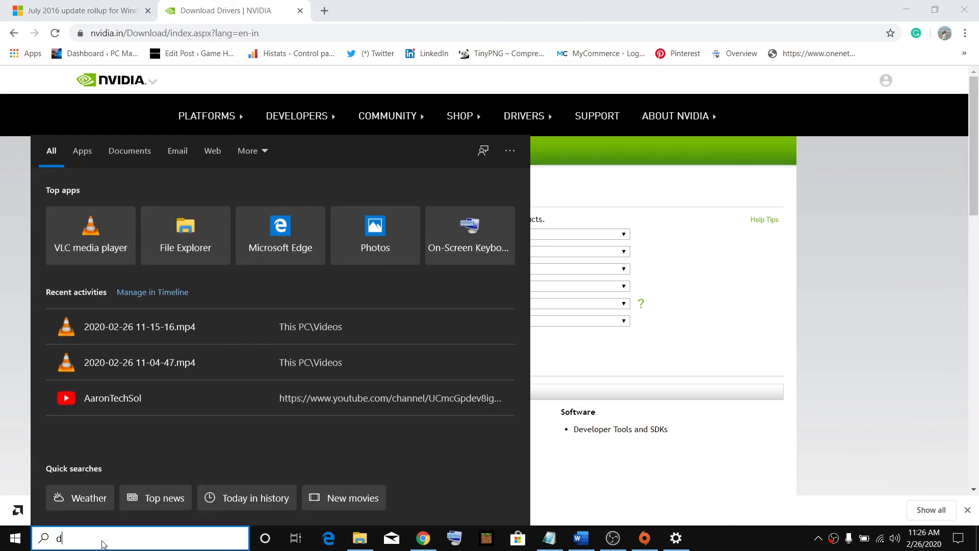
{"action": "type", "text": "evice"}
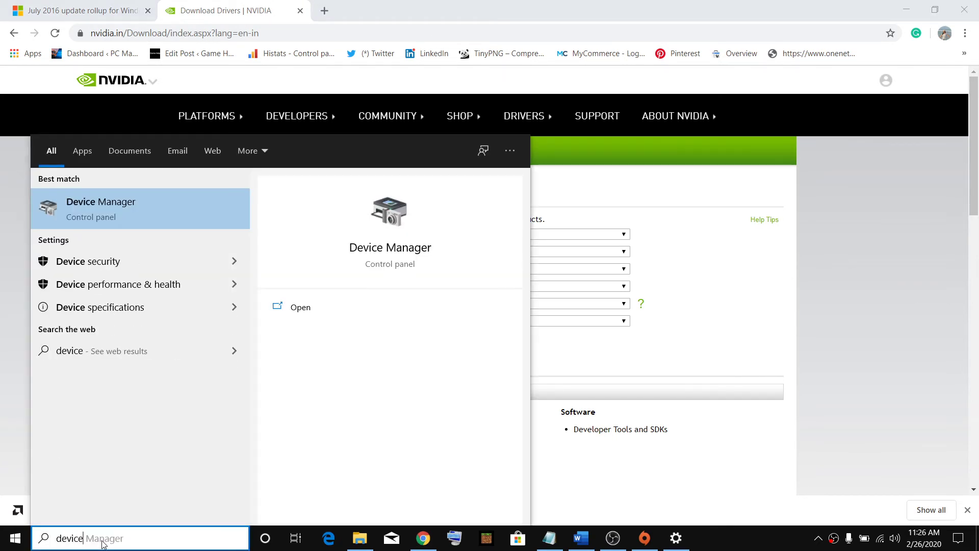
{"action": "left_click", "coordinate": [69, 203]}
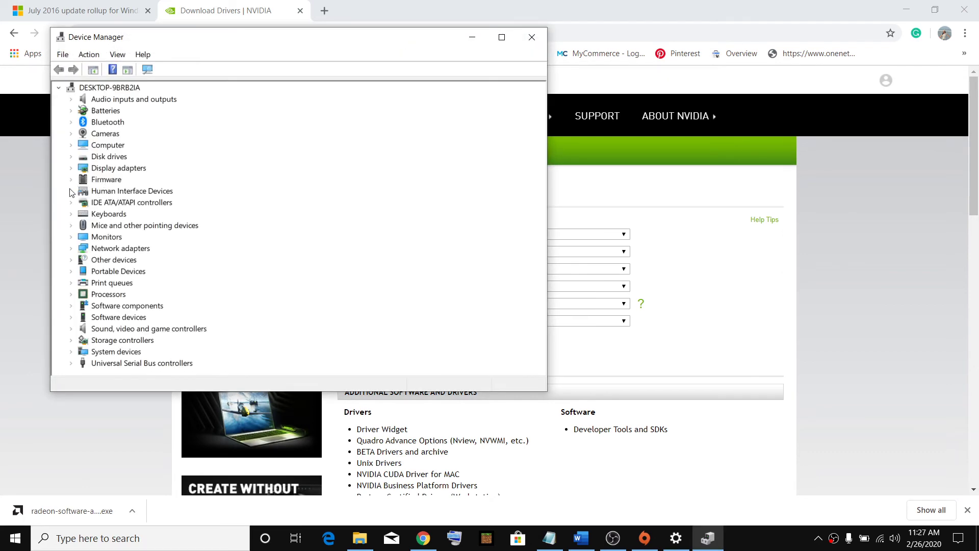
{"action": "left_click", "coordinate": [70, 169]}
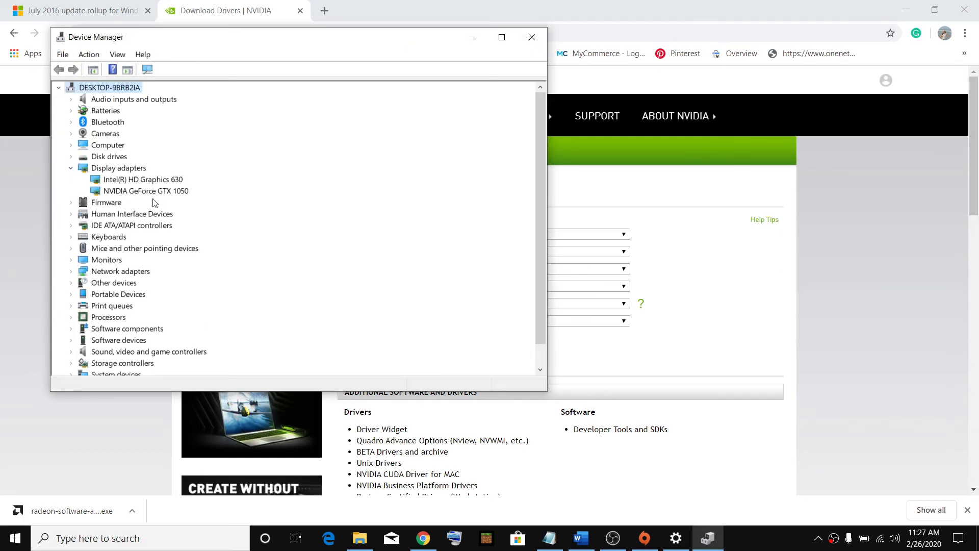
{"action": "left_click", "coordinate": [134, 192]}
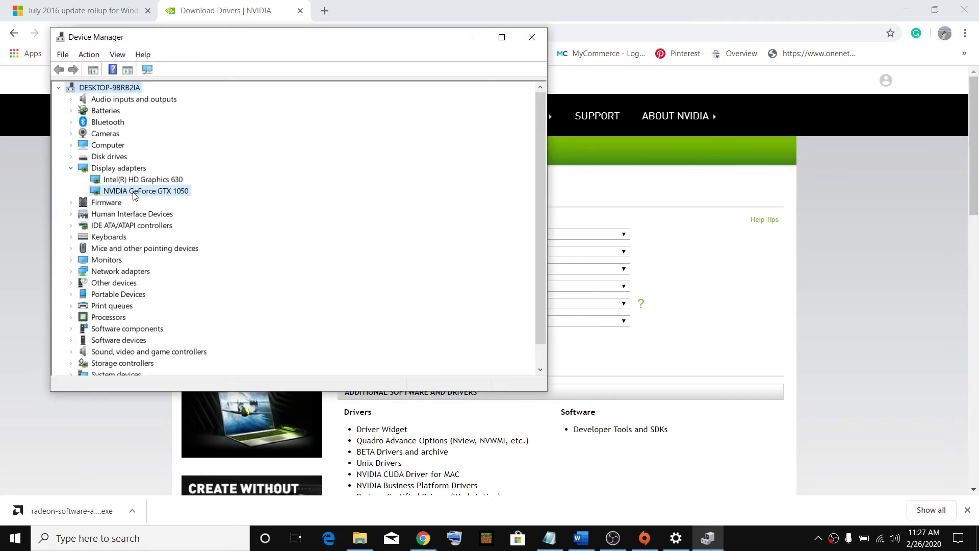
{"action": "left_click", "coordinate": [701, 259]}
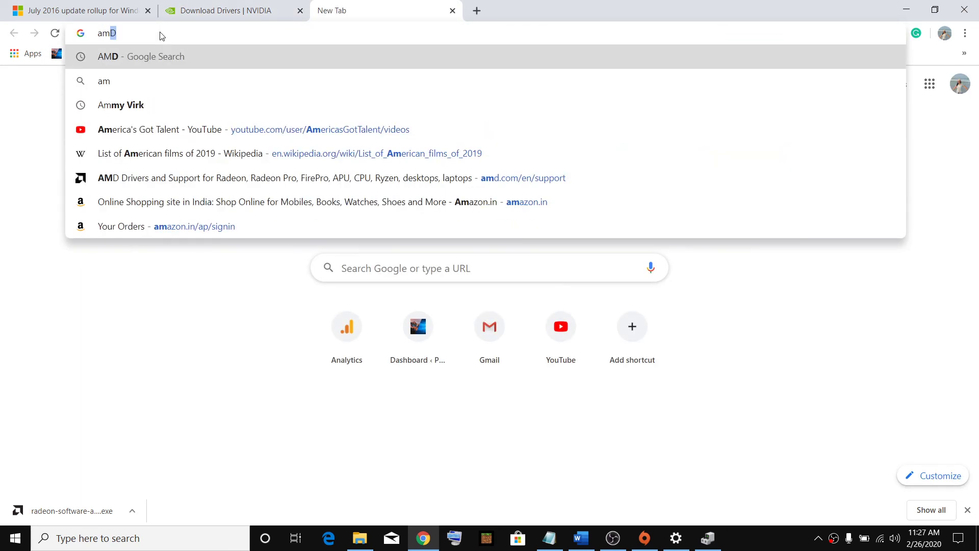
Load amd.com/en/support and highlight the Auto-Detect and Install Radeon drivers heading
{"action": "key", "text": "Return"}
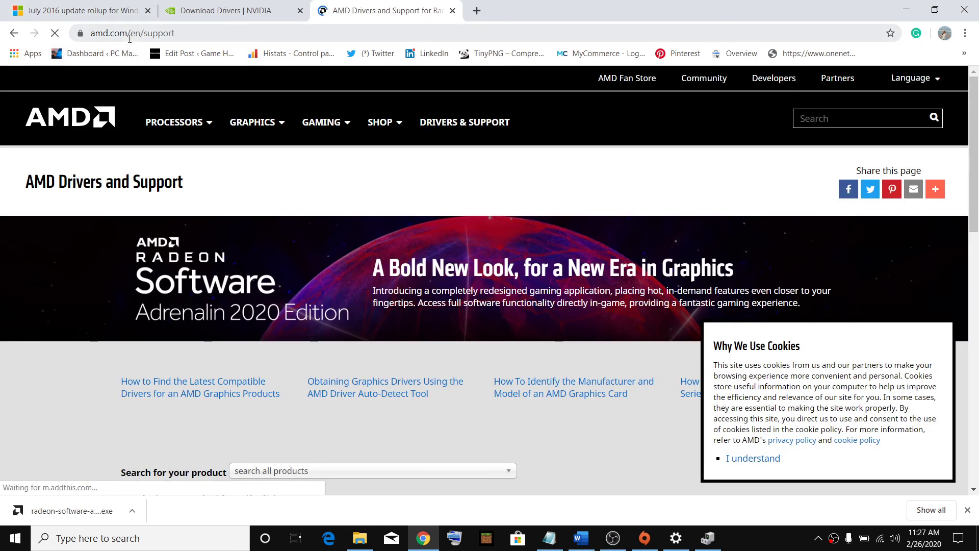
{"action": "left_click", "coordinate": [122, 35]}
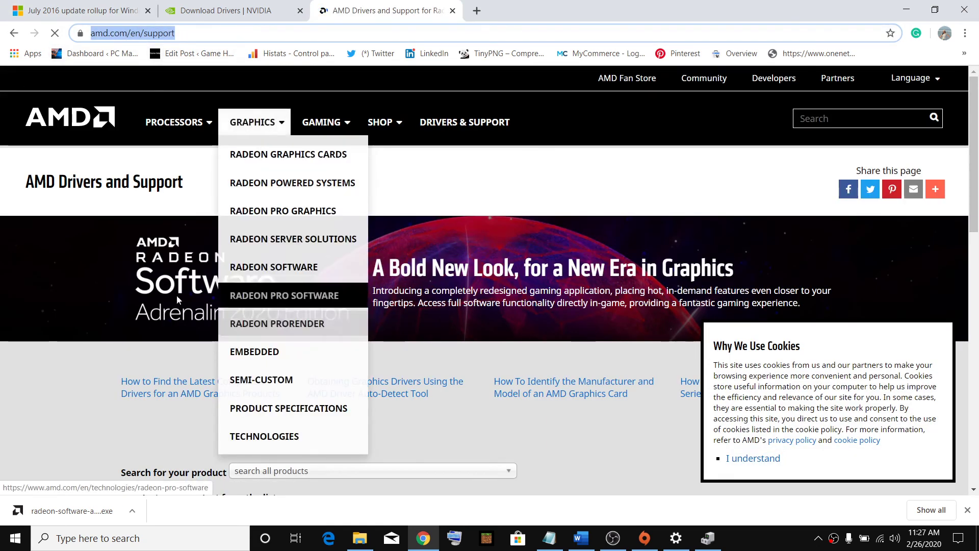
{"action": "left_click", "coordinate": [99, 390]}
{"action": "scroll", "coordinate": [207, 375], "scroll_direction": "down", "scroll_amount": 5}
{"action": "scroll", "coordinate": [206, 375], "scroll_direction": "down", "scroll_amount": 4}
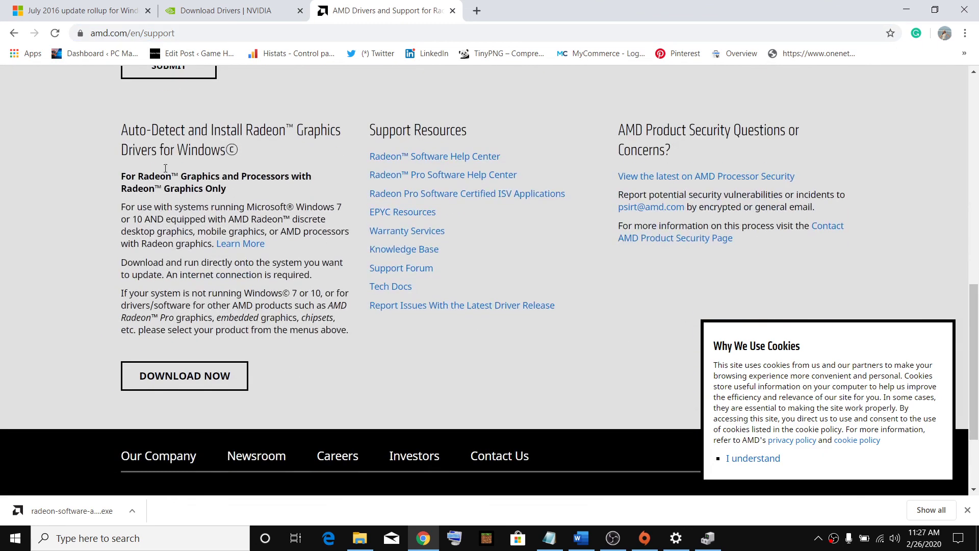
{"action": "left_click_drag", "start_coordinate": [125, 126], "coordinate": [194, 153]}
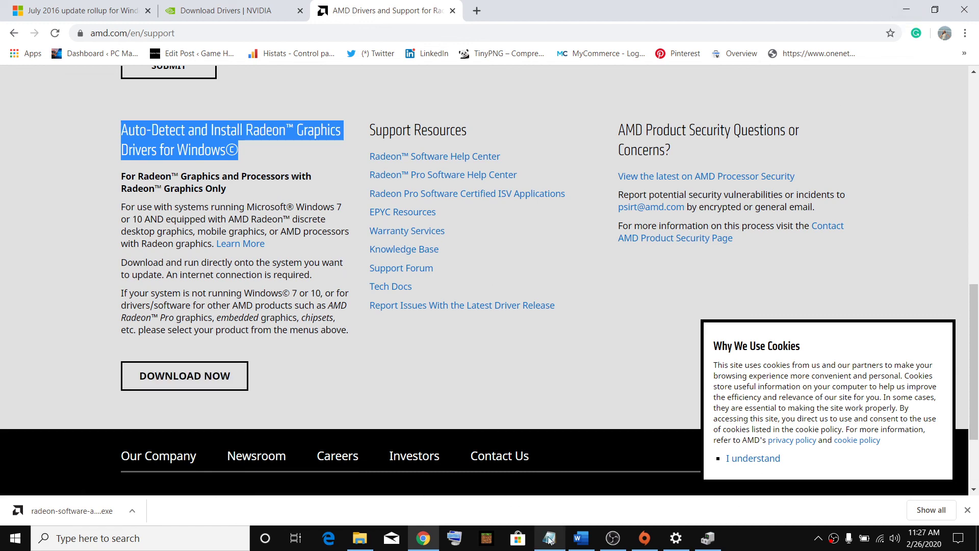
Return to the Word checklist and scroll up to its title, Fix Apex Legends r5apex.exe application error
{"action": "left_click", "coordinate": [575, 543]}
{"action": "scroll", "coordinate": [400, 326], "scroll_direction": "up", "scroll_amount": 10}
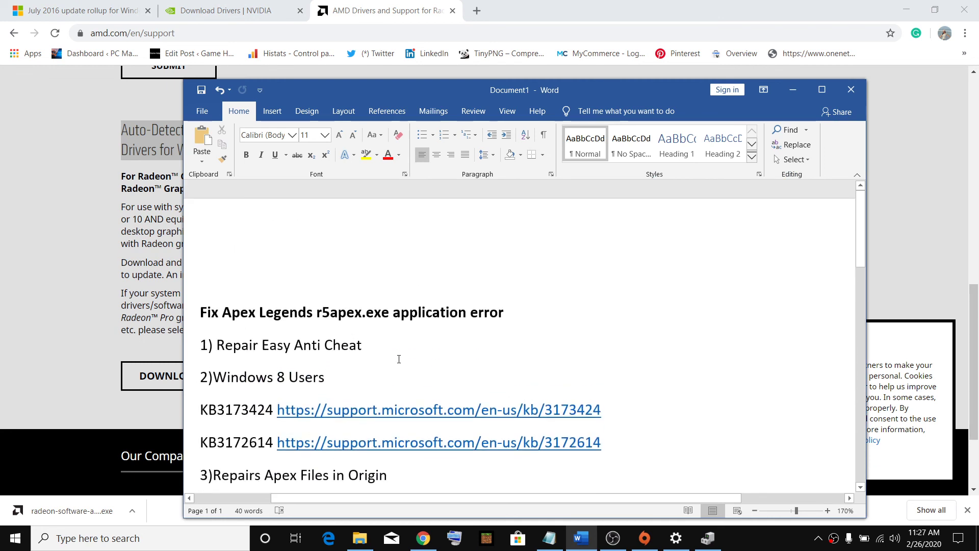
{"action": "left_click_drag", "start_coordinate": [281, 308], "coordinate": [515, 312]}
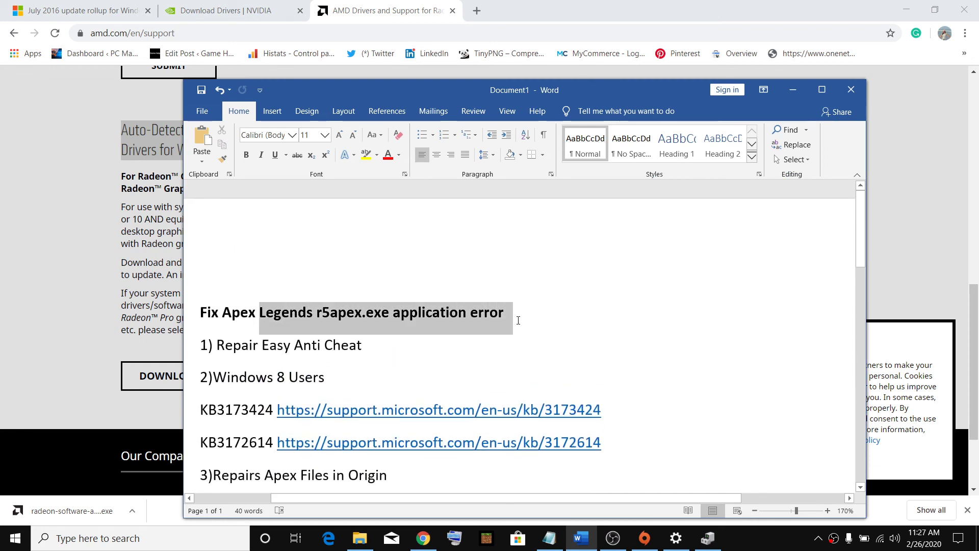
{"action": "left_click", "coordinate": [361, 346]}
{"action": "left_click", "coordinate": [744, 544]}
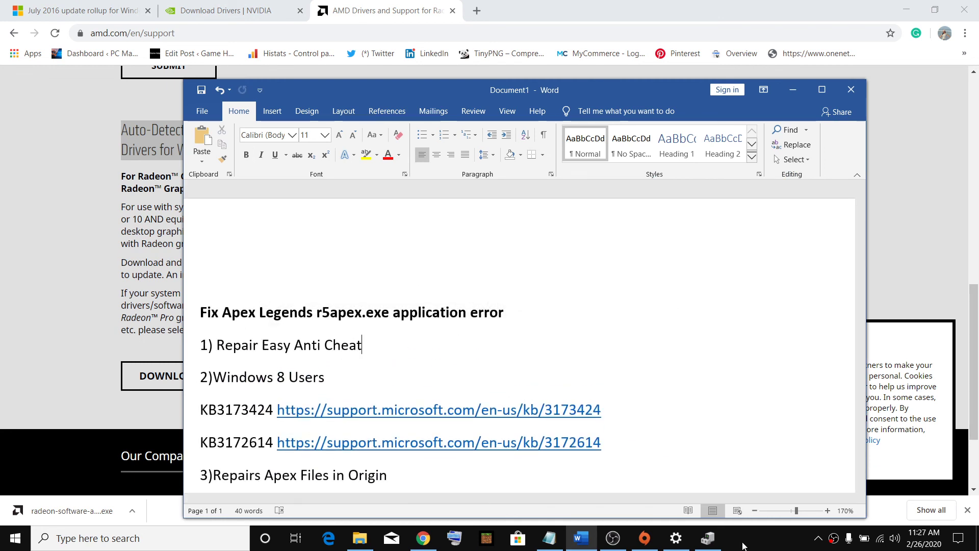